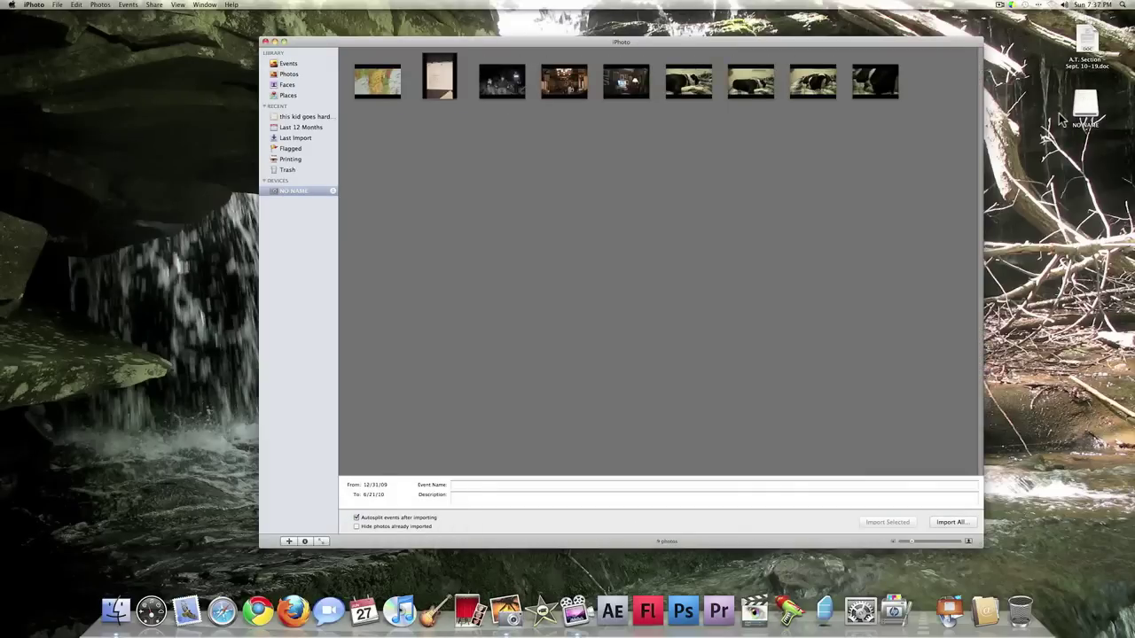
# Step: Quit iPhoto without importing, return the NO NAME drive icon to its spot, and launch iMovie
pyautogui.click(265, 44)
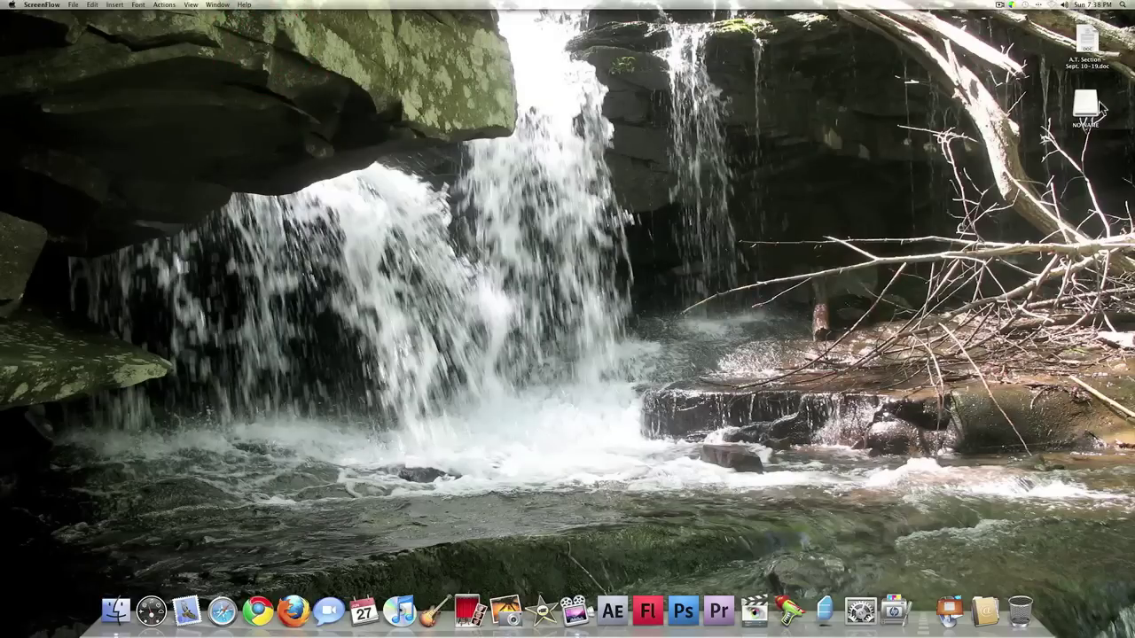
pyautogui.moveTo(1100, 106); pyautogui.dragTo(1064, 188)
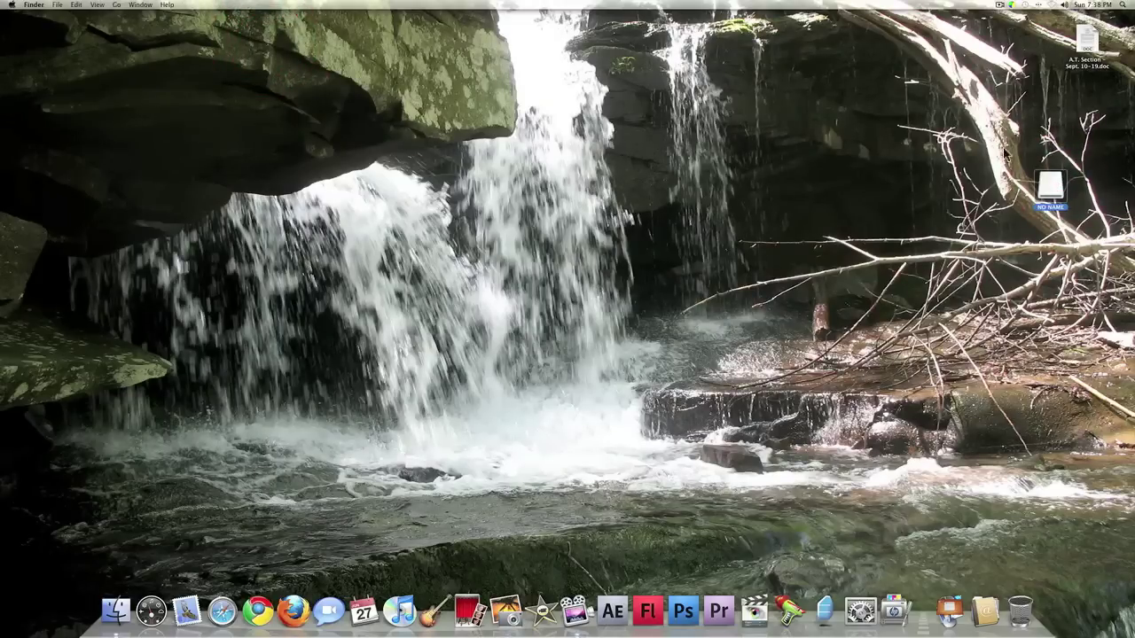
pyautogui.click(974, 143)
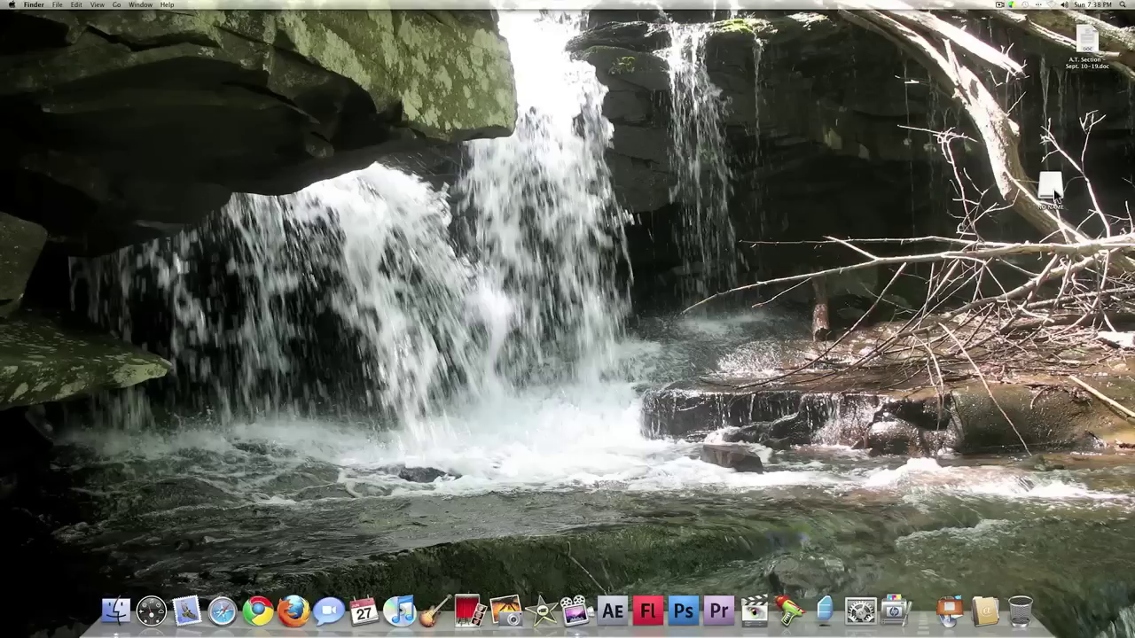
pyautogui.moveTo(1055, 193); pyautogui.dragTo(1053, 192)
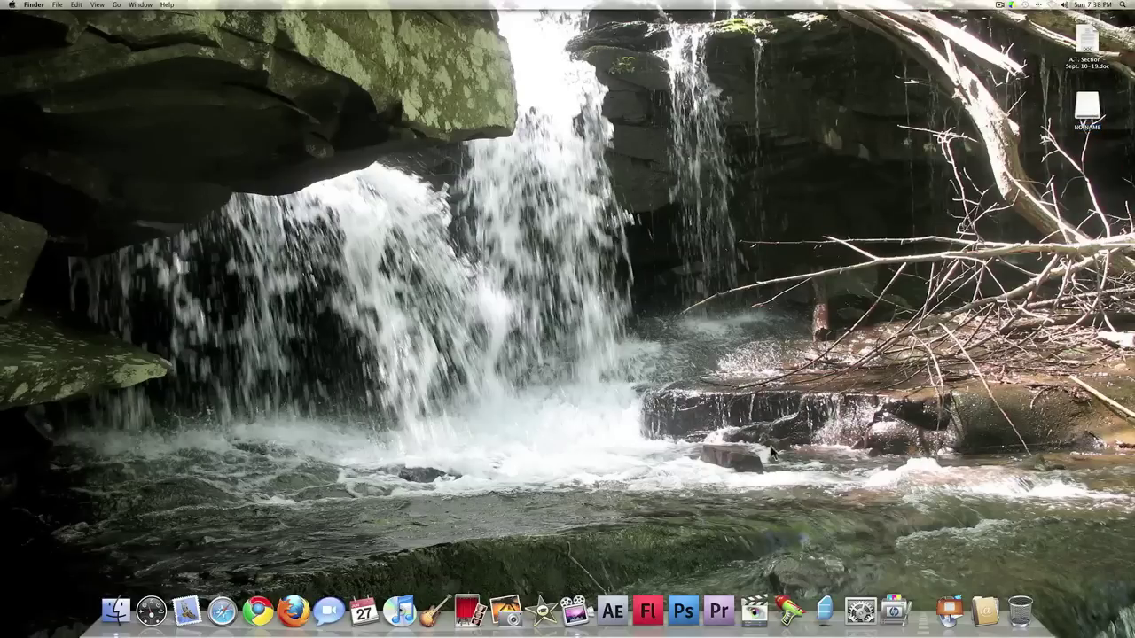
pyautogui.click(541, 606)
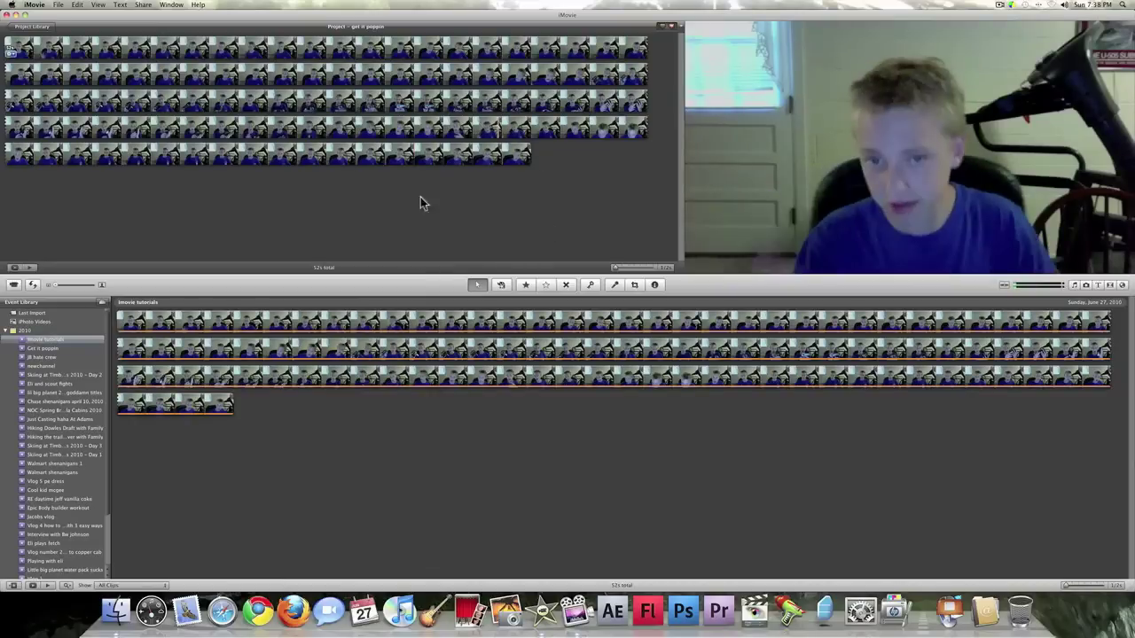
# Step: Open File > Import from Camera, close that window, then reopen it for the Canon camera
pyautogui.click(56, 4)
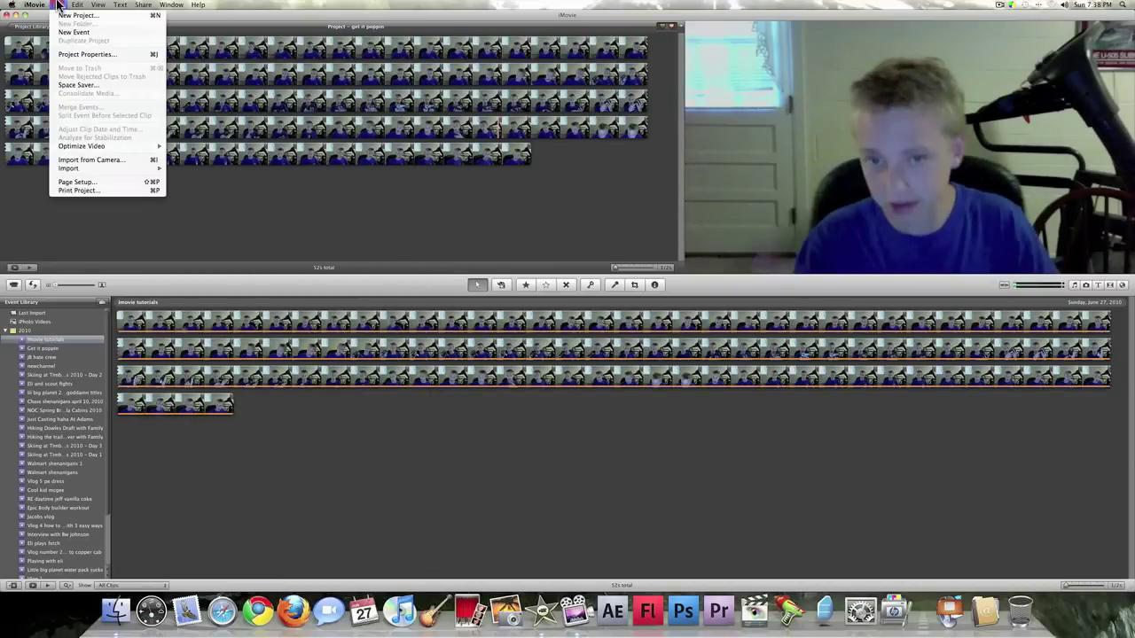
pyautogui.click(84, 161)
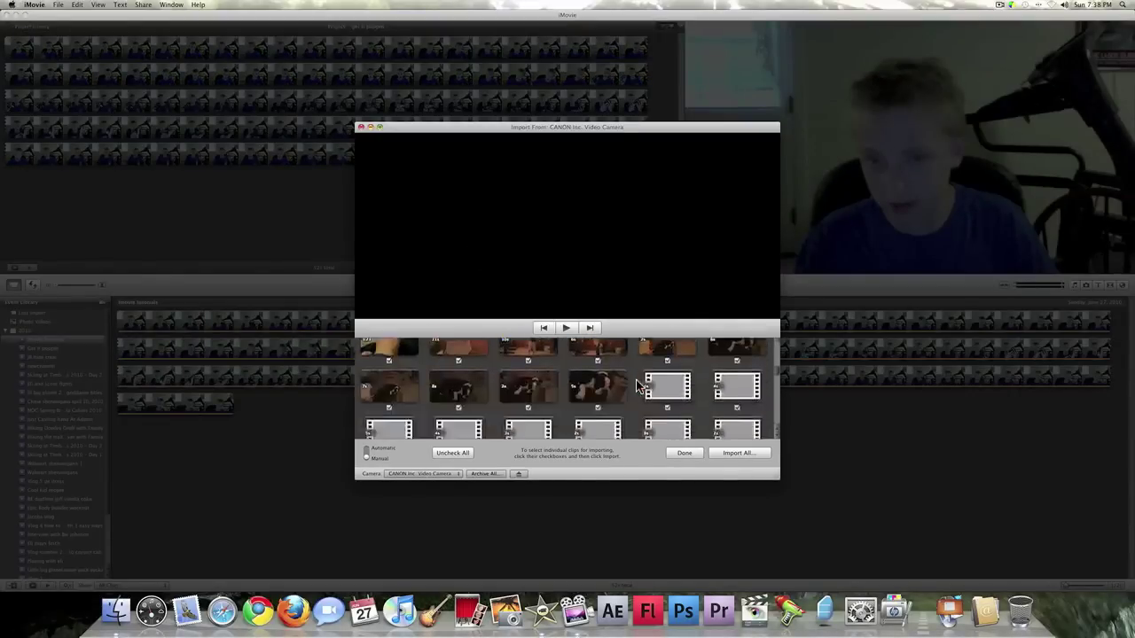
pyautogui.click(361, 128)
pyautogui.click(58, 4)
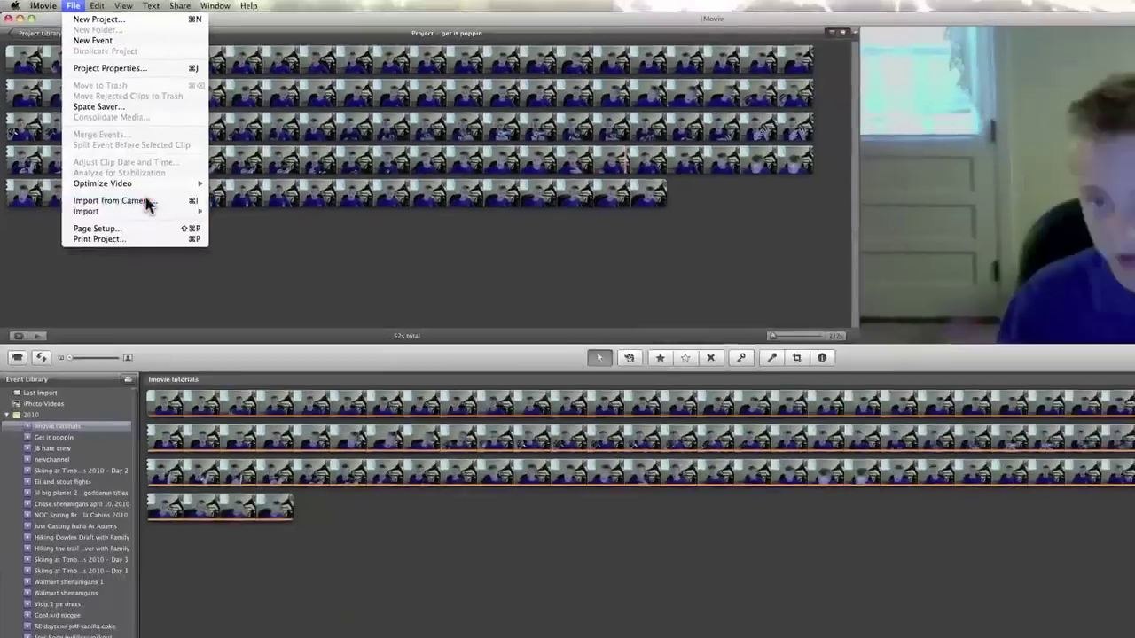
pyautogui.click(148, 202)
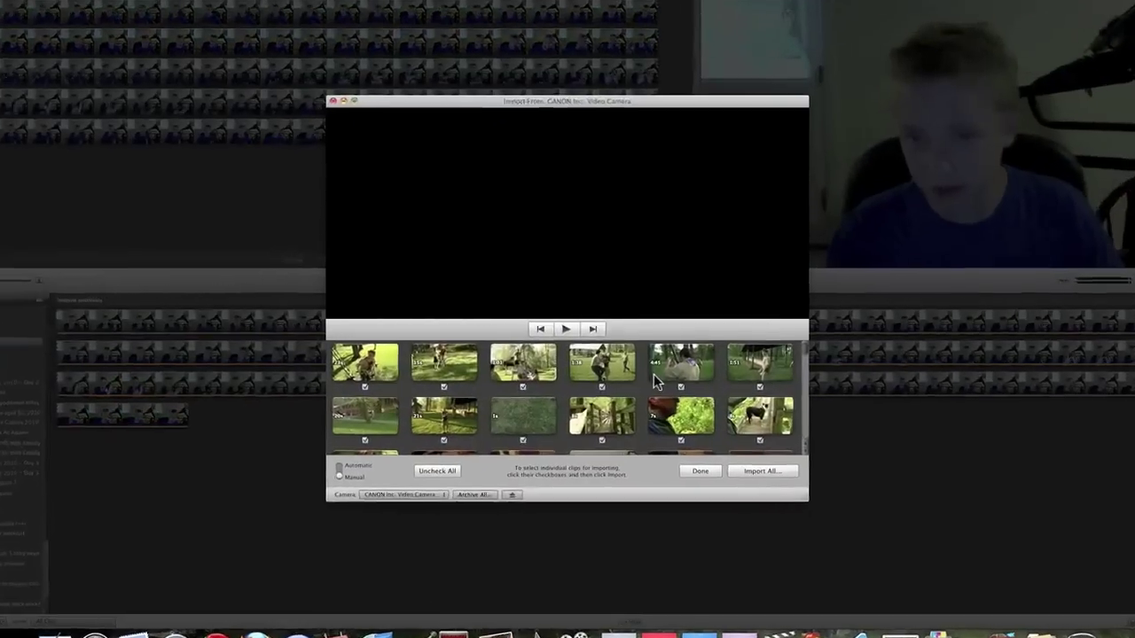
# Step: Scroll through the Canon clip grid, with clips from 1s to over a minute, all checked
pyautogui.scroll(-2, 652, 372)
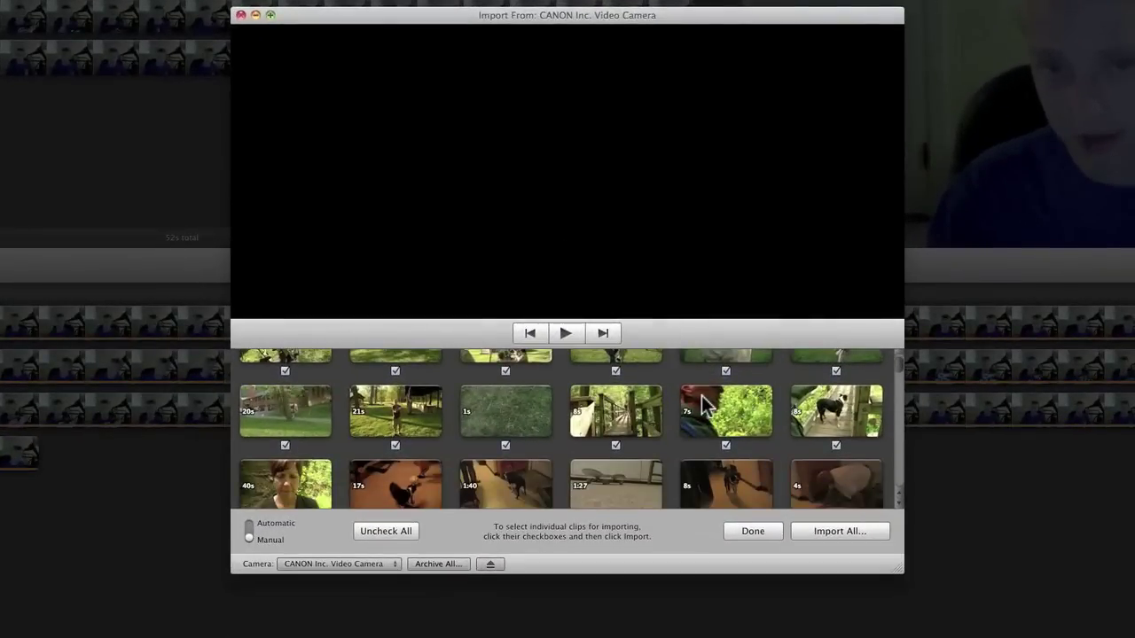
pyautogui.scroll(-10, 703, 405)
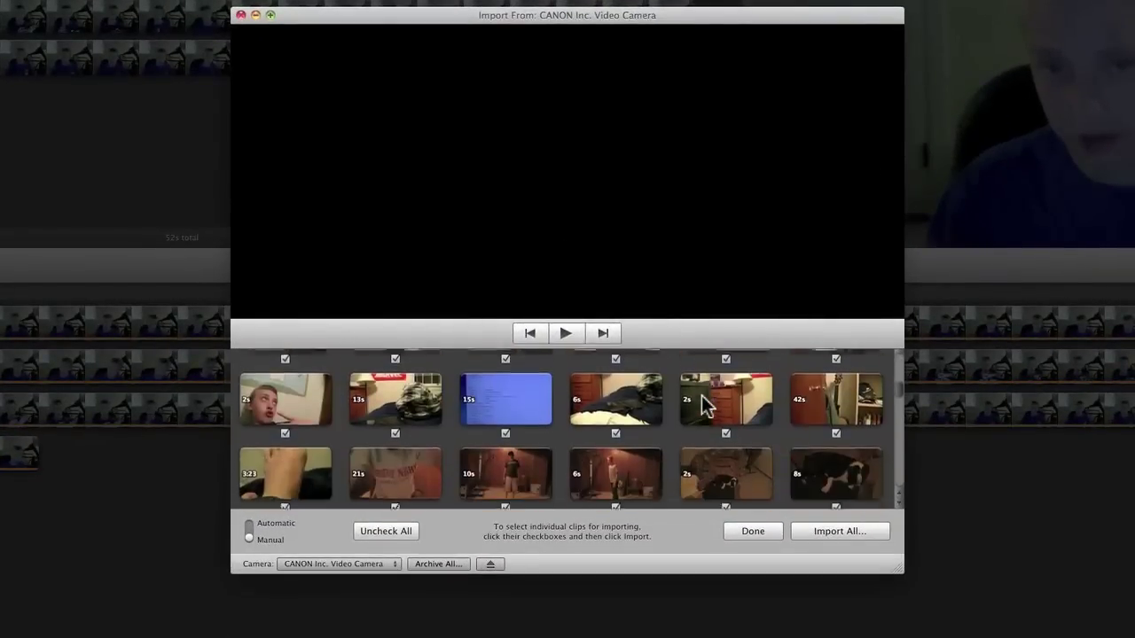
pyautogui.scroll(-5, 702, 404)
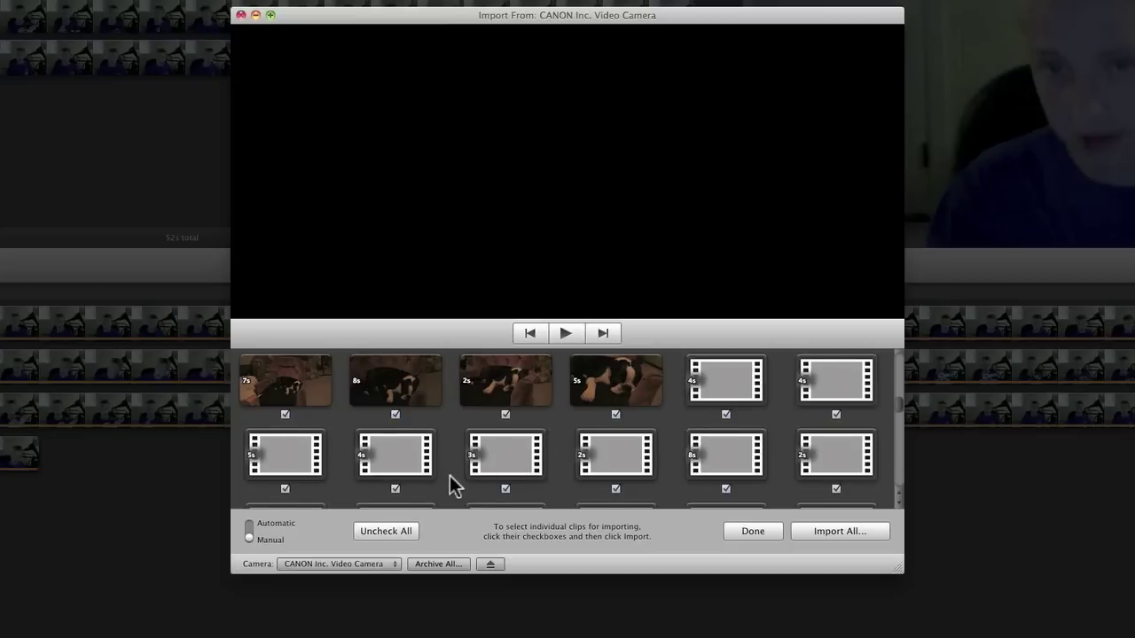
pyautogui.scroll(-5, 455, 479)
pyautogui.scroll(-5, 455, 475)
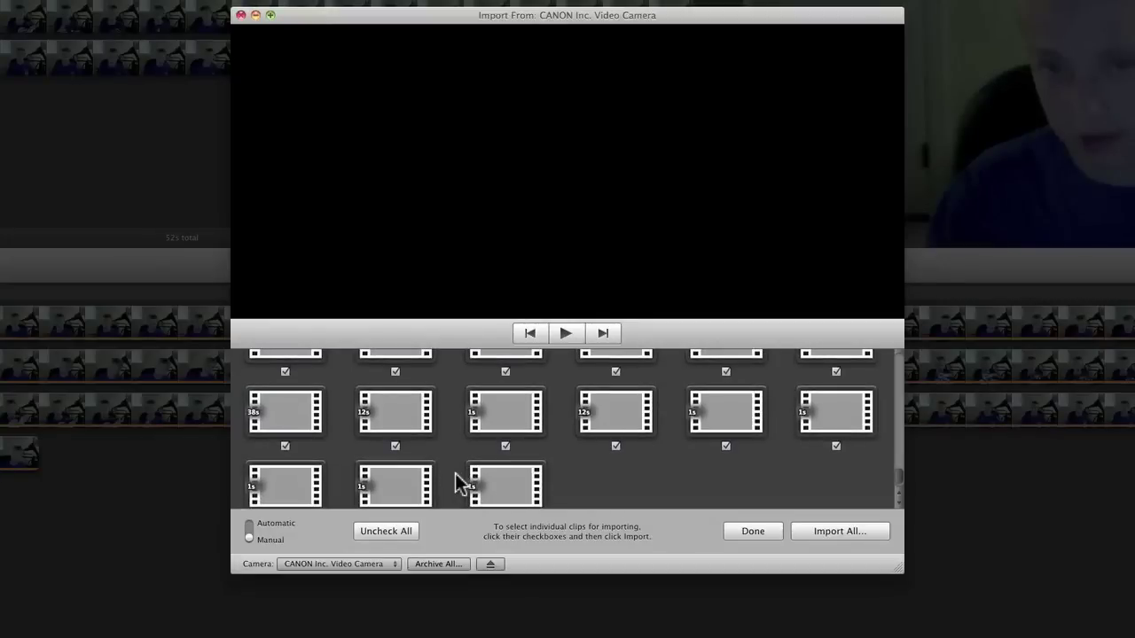
pyautogui.scroll(2, 562, 417)
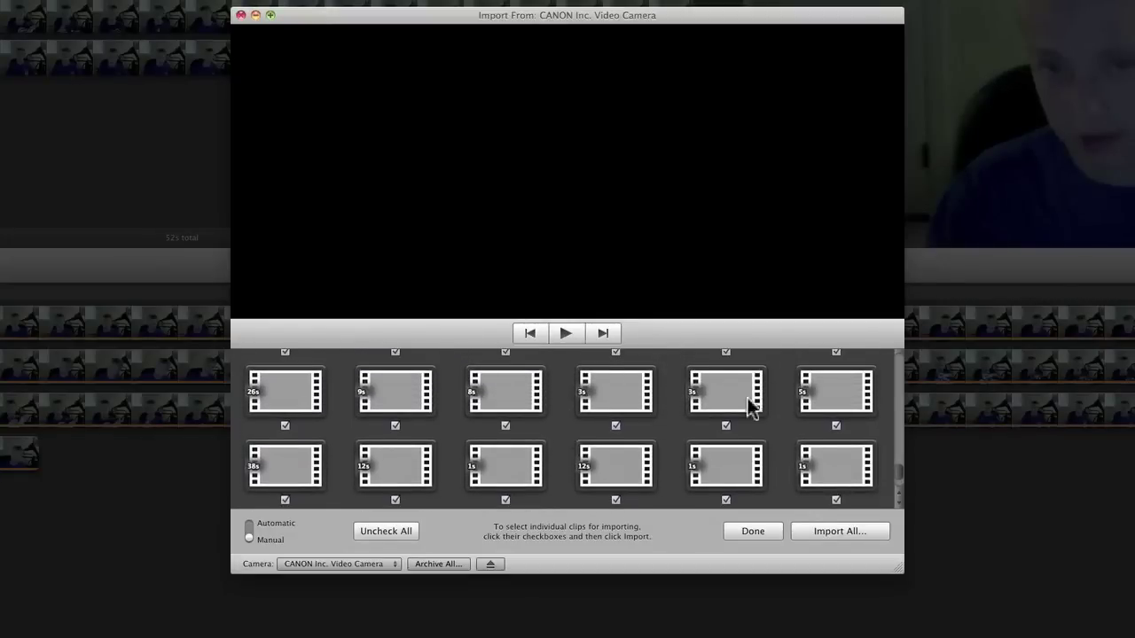
# Step: Uncheck all clips, then mark the two 3s house clips and the 5s brick-wall clip
pyautogui.click(408, 533)
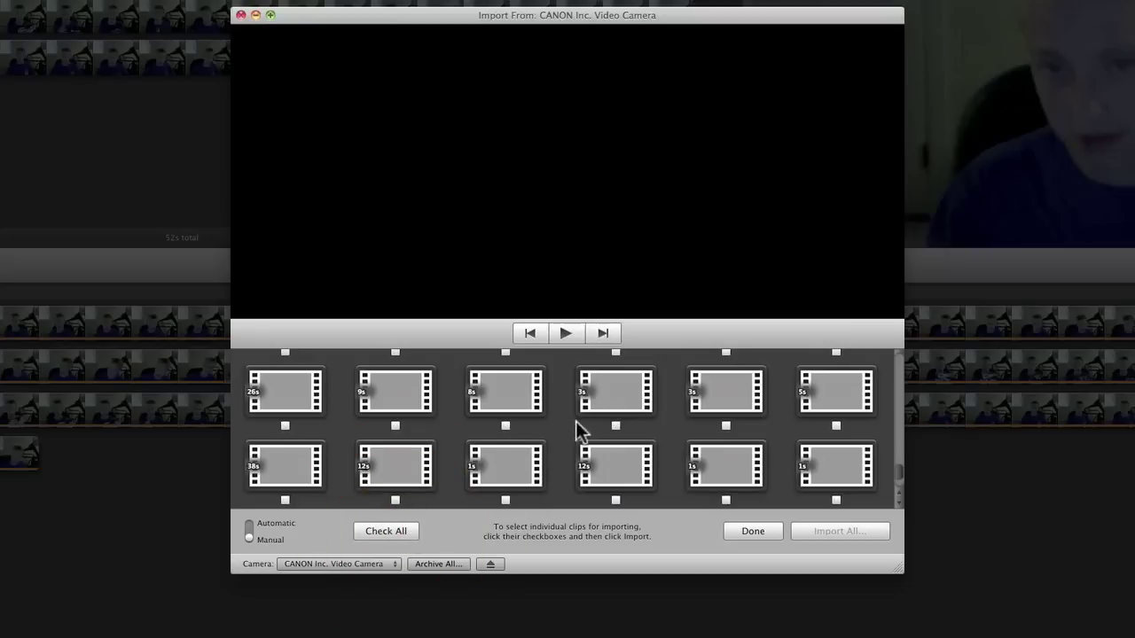
pyautogui.click(610, 399)
pyautogui.click(724, 393)
pyautogui.click(825, 410)
pyautogui.click(836, 427)
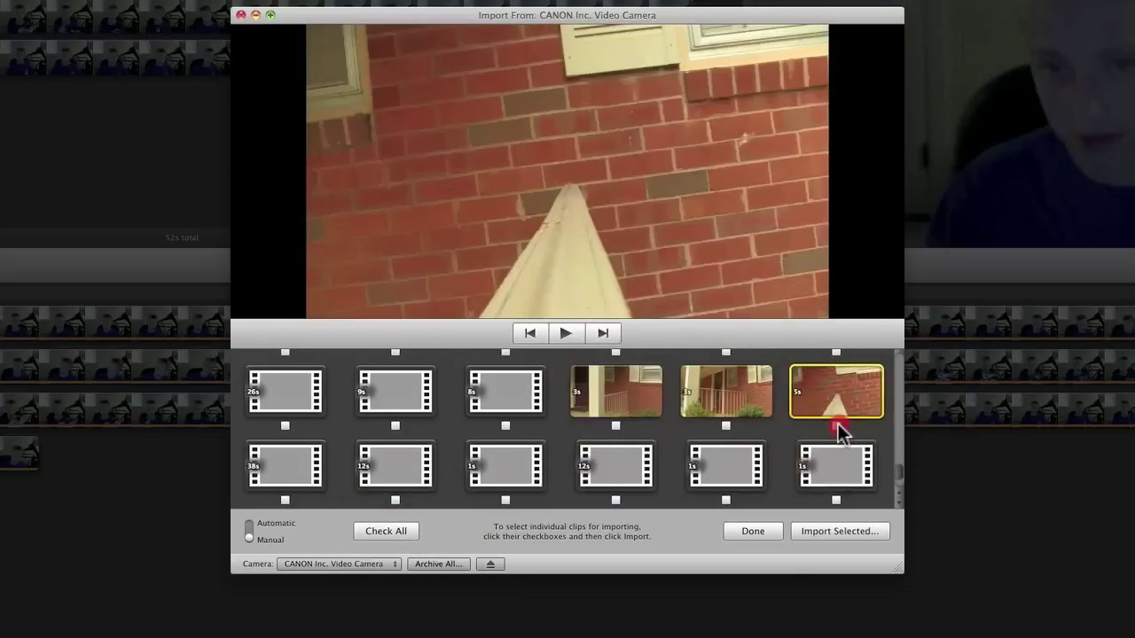
pyautogui.click(725, 426)
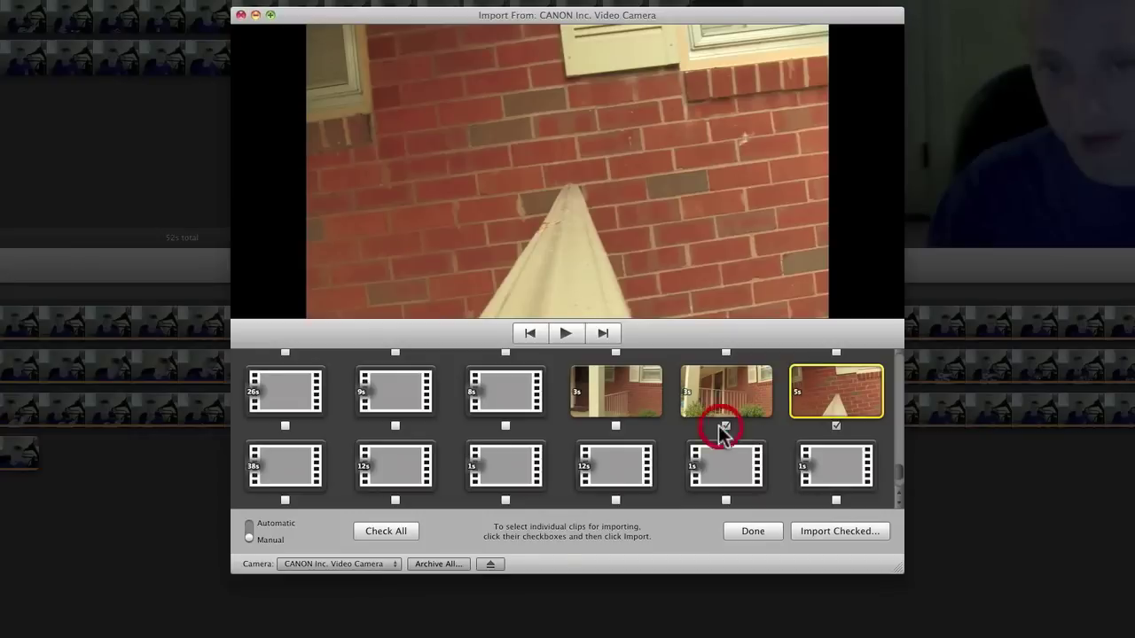
pyautogui.click(614, 426)
# Step: Preview the 15s, 57s, 12s, 1:01, 5s mirror, 11s, 1s, 5s, 18s and light-switch clips
pyautogui.scroll(5, 474, 419)
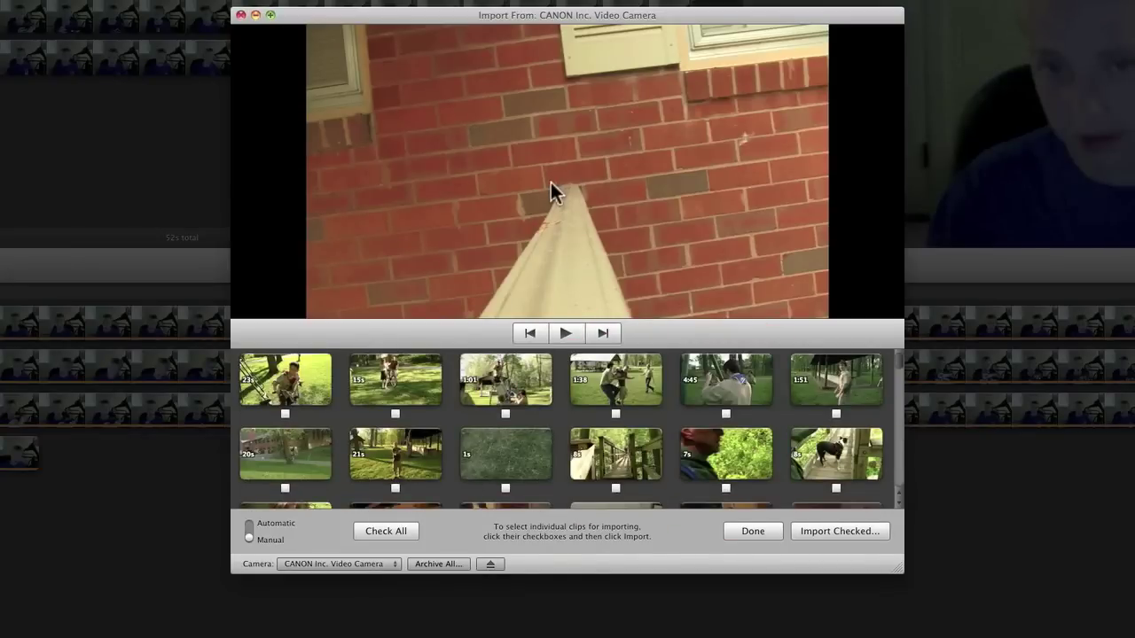
pyautogui.scroll(-5, 581, 433)
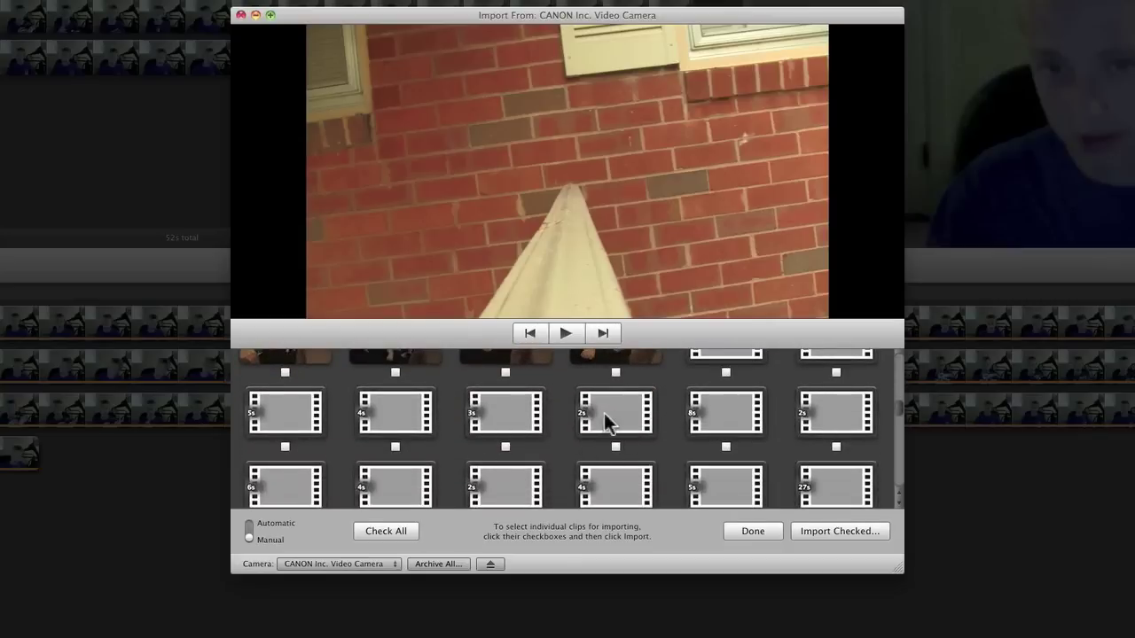
pyautogui.scroll(-3, 612, 416)
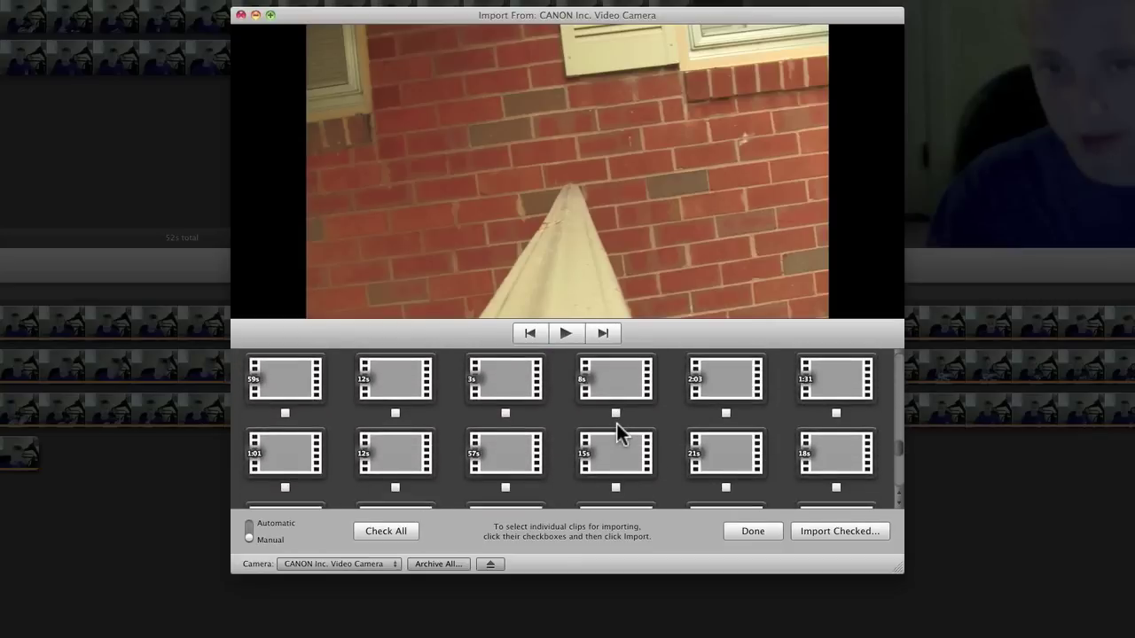
pyautogui.click(615, 443)
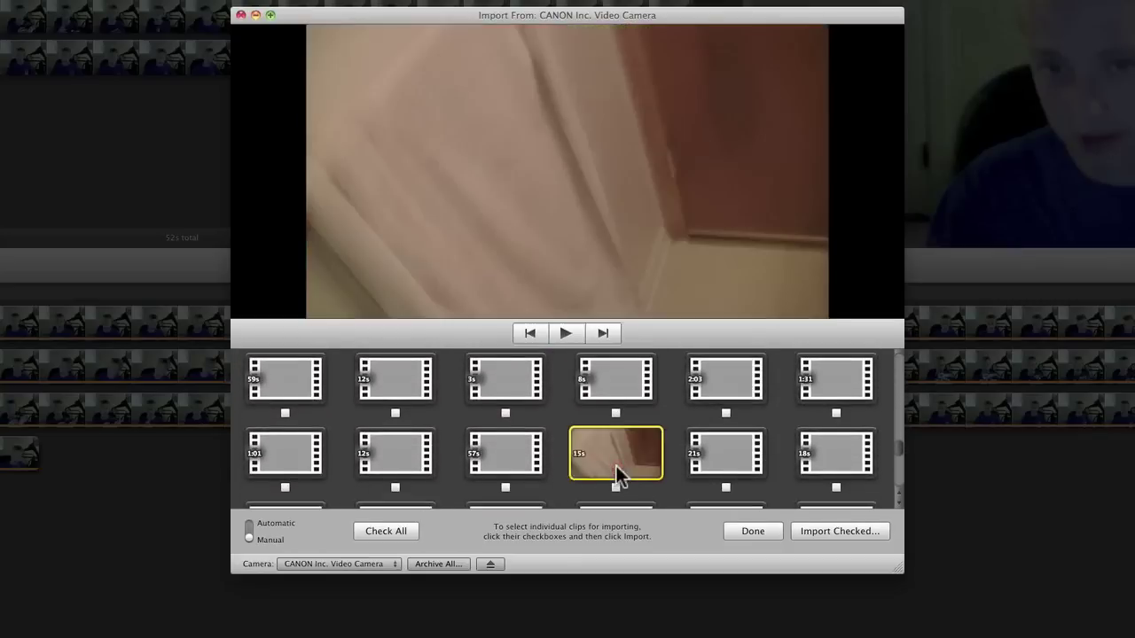
pyautogui.click(497, 461)
pyautogui.click(402, 455)
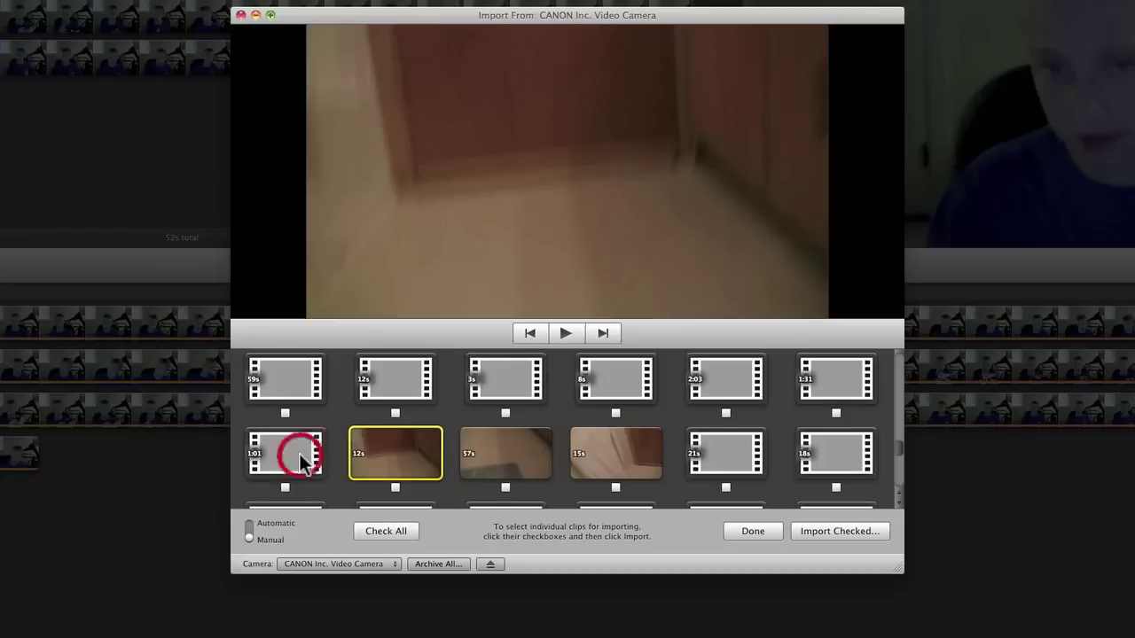
pyautogui.click(300, 454)
pyautogui.scroll(-2, 299, 454)
pyautogui.click(298, 448)
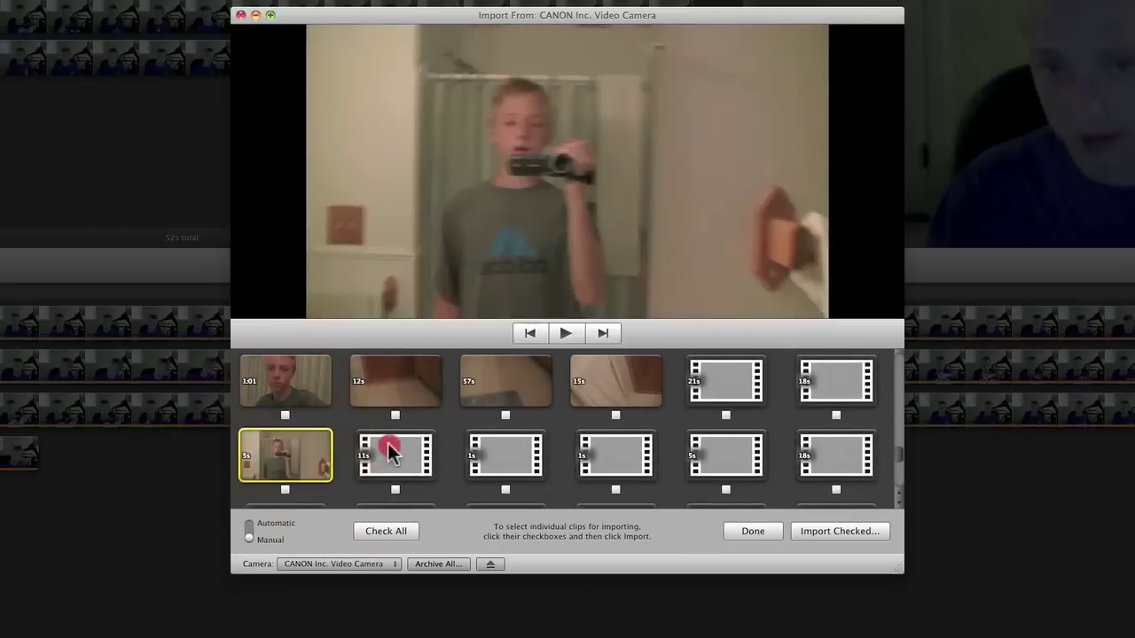
pyautogui.click(390, 453)
pyautogui.click(496, 455)
pyautogui.click(596, 455)
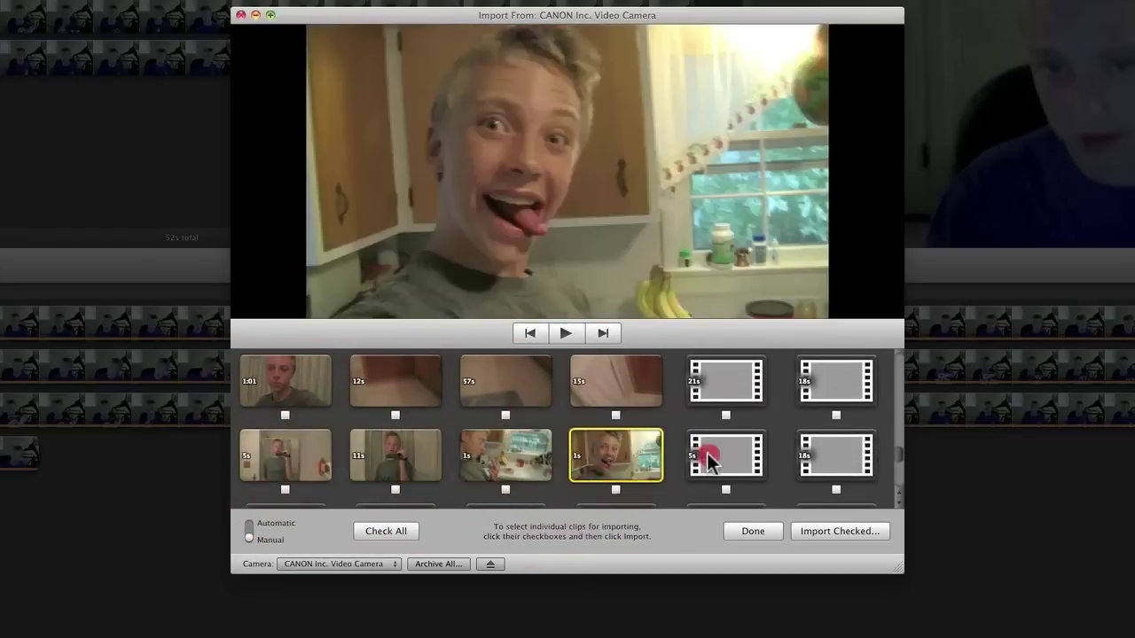
pyautogui.click(707, 453)
pyautogui.click(838, 452)
pyautogui.click(824, 392)
pyautogui.click(707, 378)
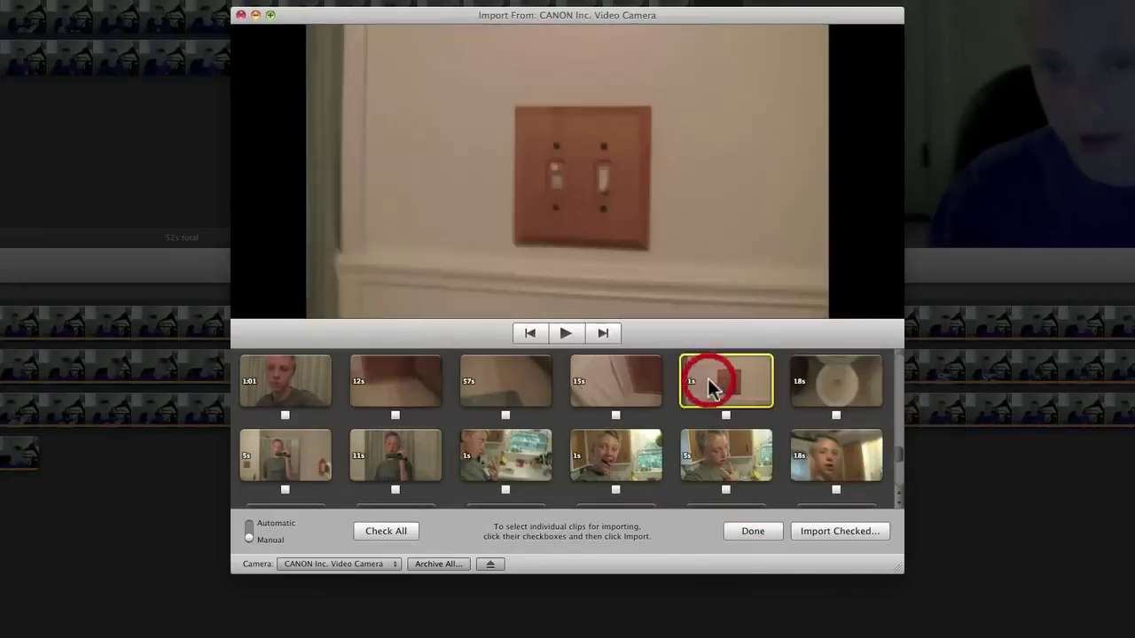
# Step: Preview the 4:45, 15s trees, 4s, 26s, 9s, 8s, 1s and dark 12s clips further down
pyautogui.scroll(-5, 638, 399)
pyautogui.click(620, 386)
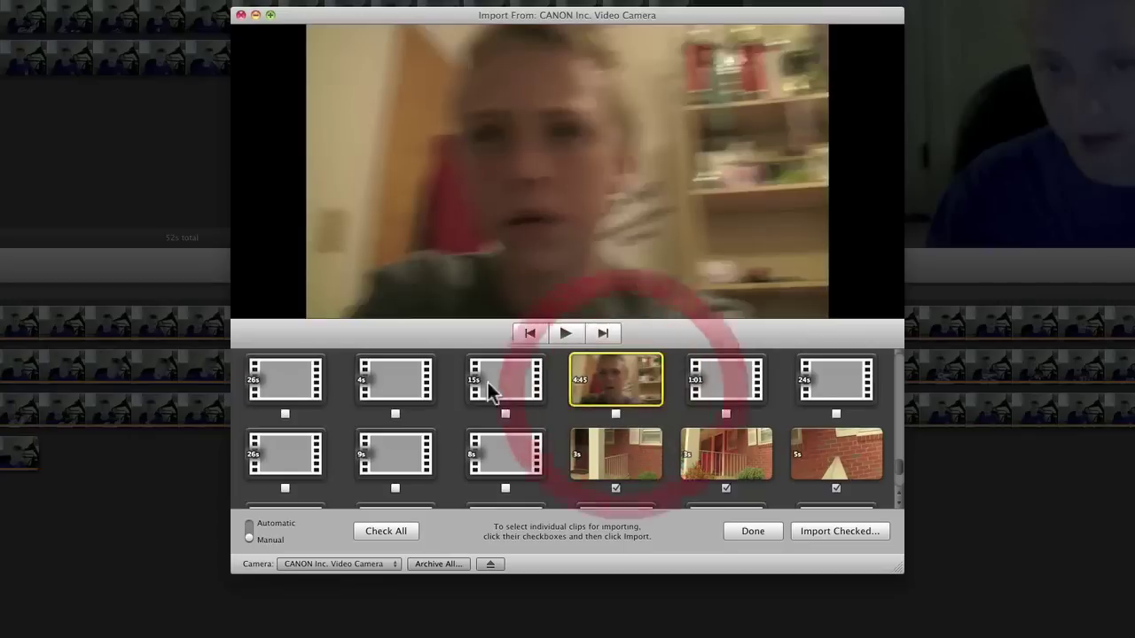
pyautogui.click(492, 389)
pyautogui.click(418, 391)
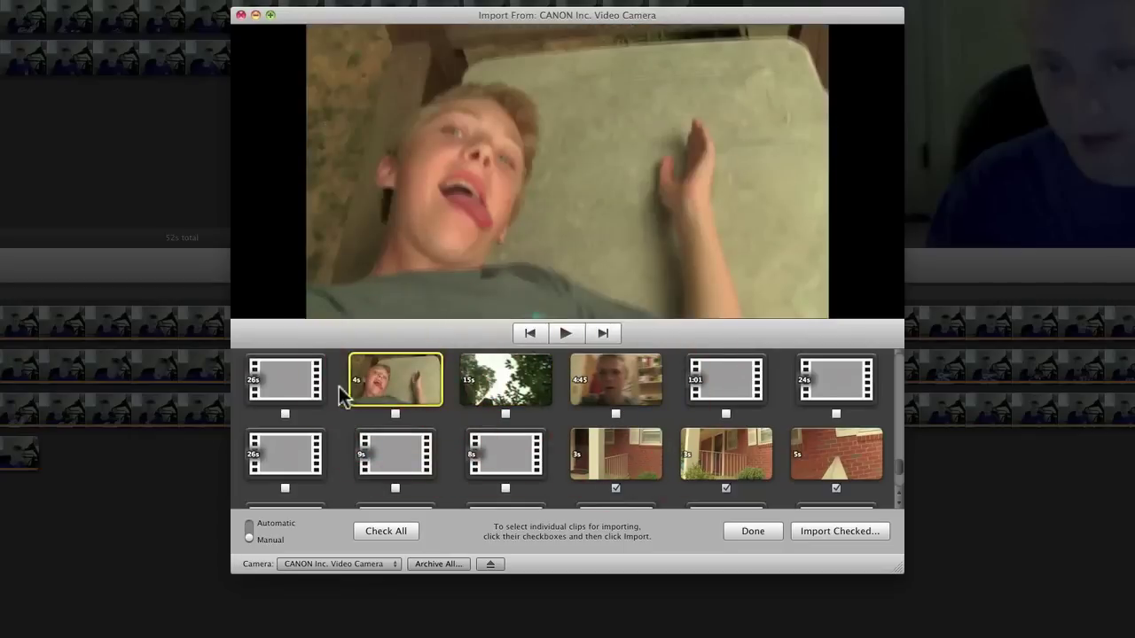
pyautogui.click(301, 389)
pyautogui.click(295, 452)
pyautogui.click(379, 448)
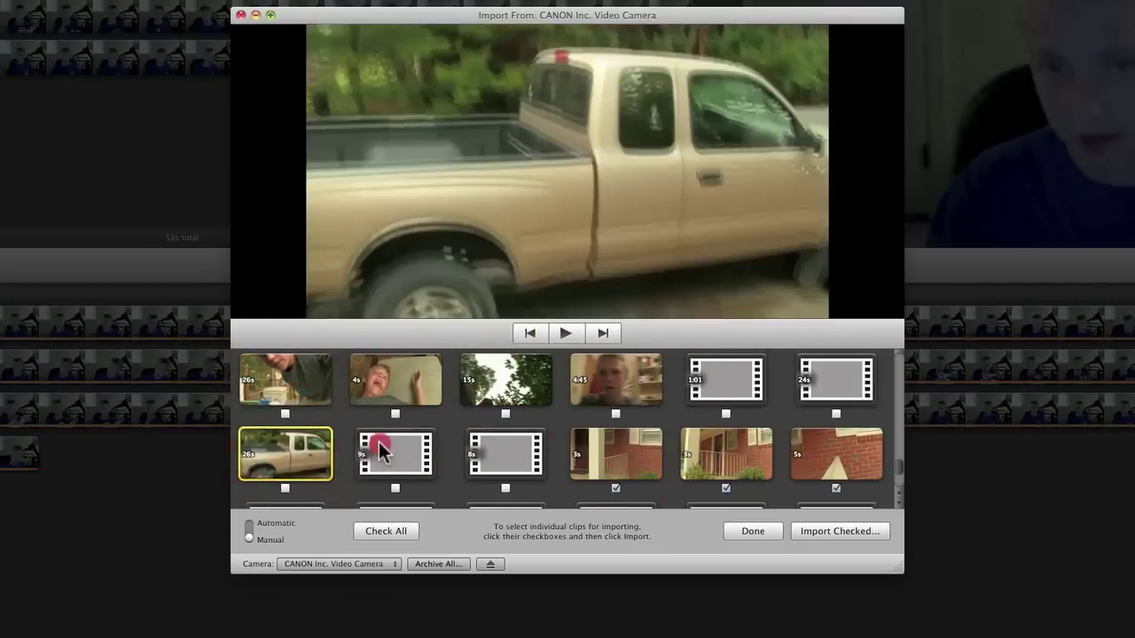
pyautogui.click(506, 451)
pyautogui.scroll(-3, 506, 456)
pyautogui.click(504, 395)
pyautogui.click(411, 408)
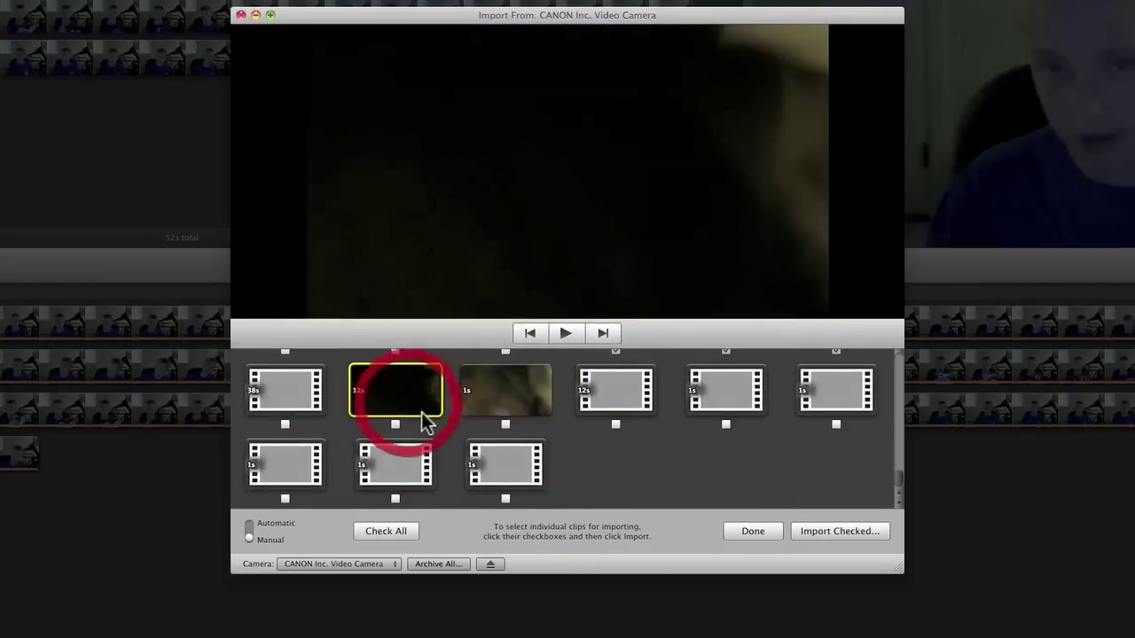
# Step: Return to the porch clips and mark the first 3s porch clip for import
pyautogui.scroll(6, 423, 418)
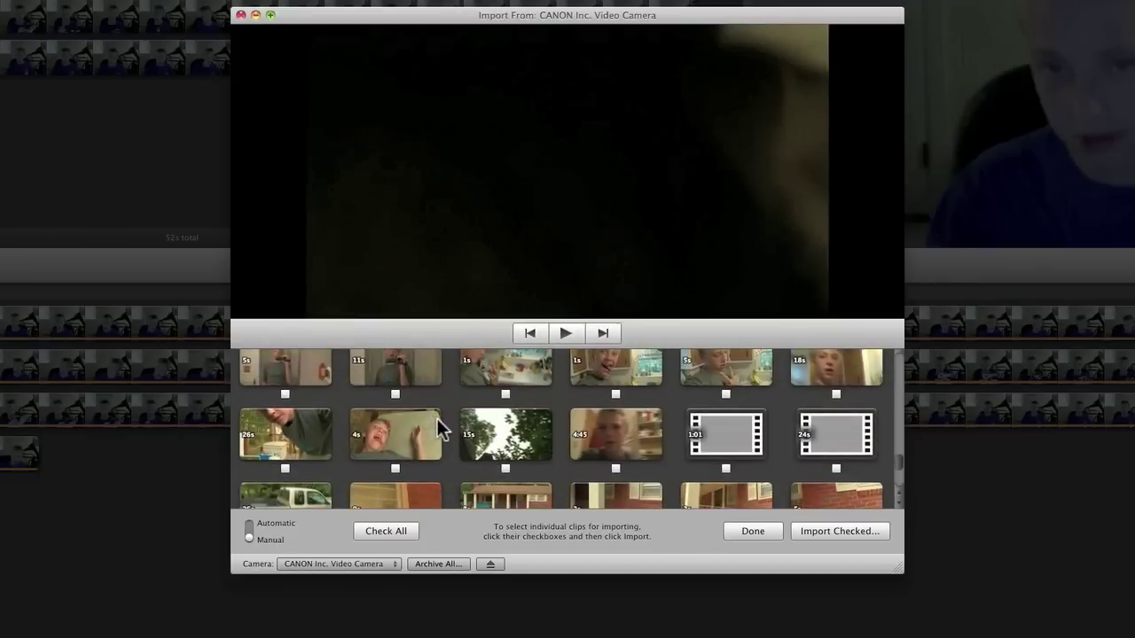
pyautogui.scroll(-2, 444, 418)
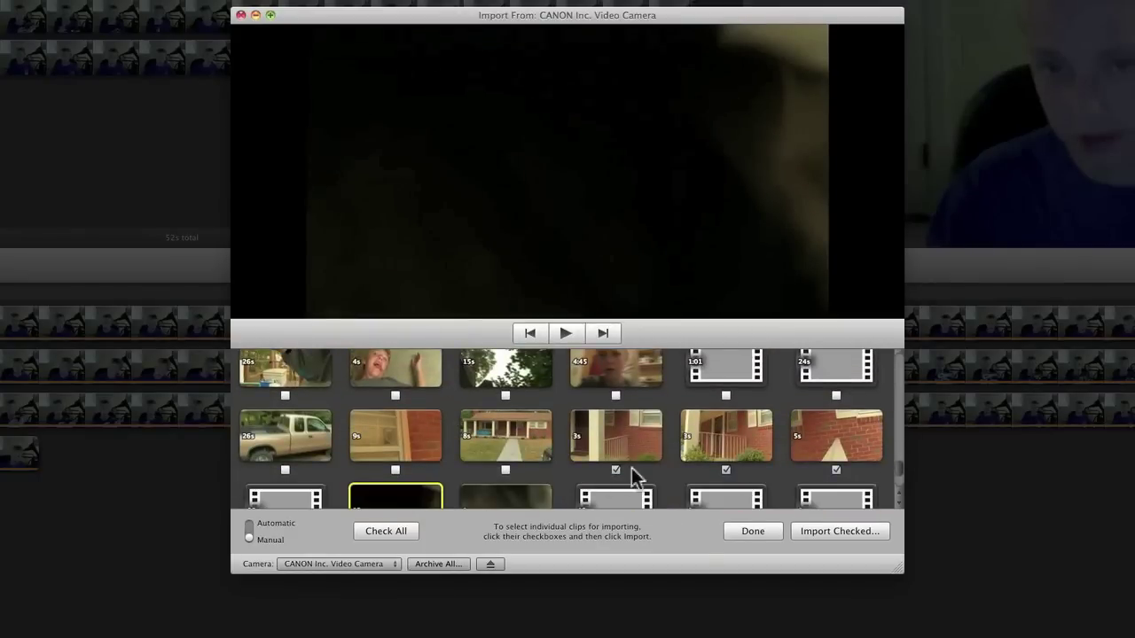
pyautogui.scroll(-5, 714, 454)
pyautogui.scroll(5, 736, 470)
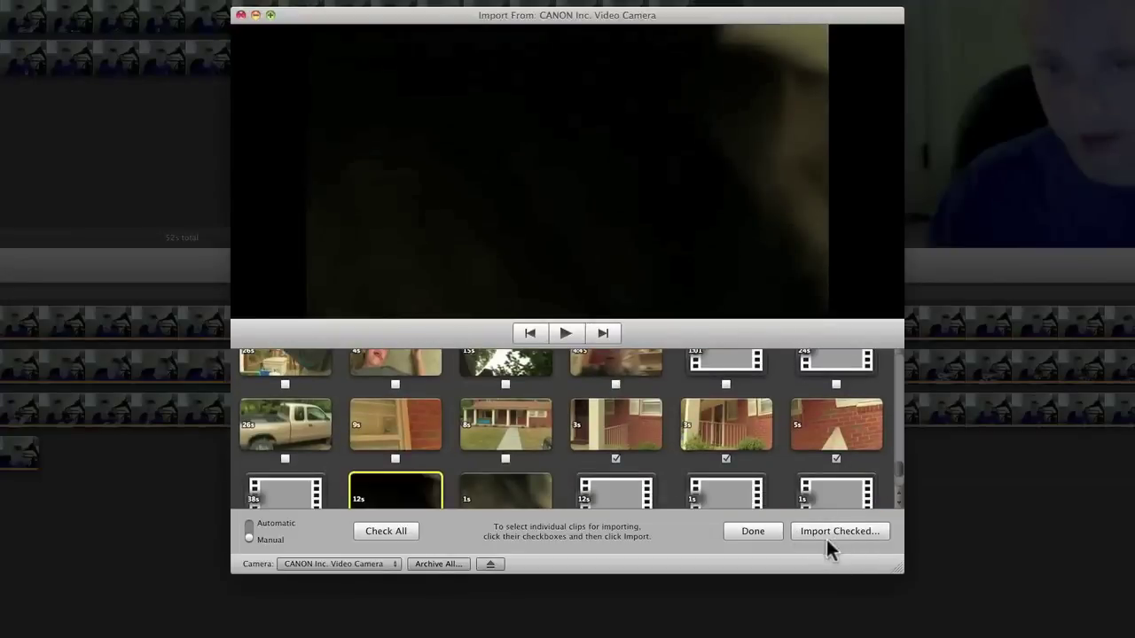
pyautogui.scroll(-5, 738, 456)
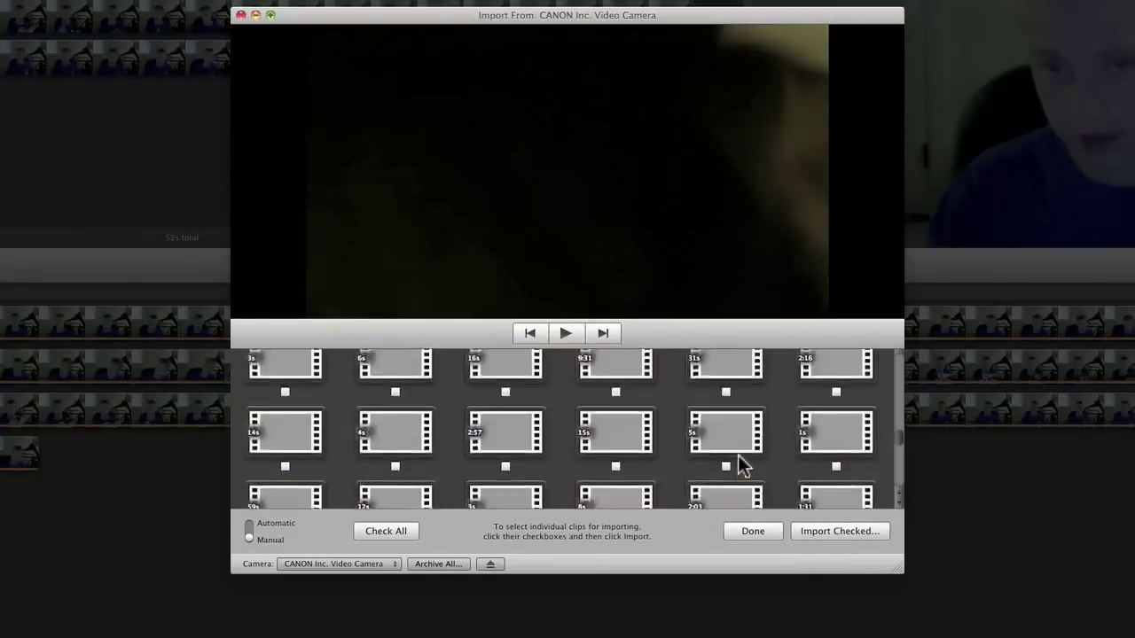
pyautogui.scroll(-5, 736, 457)
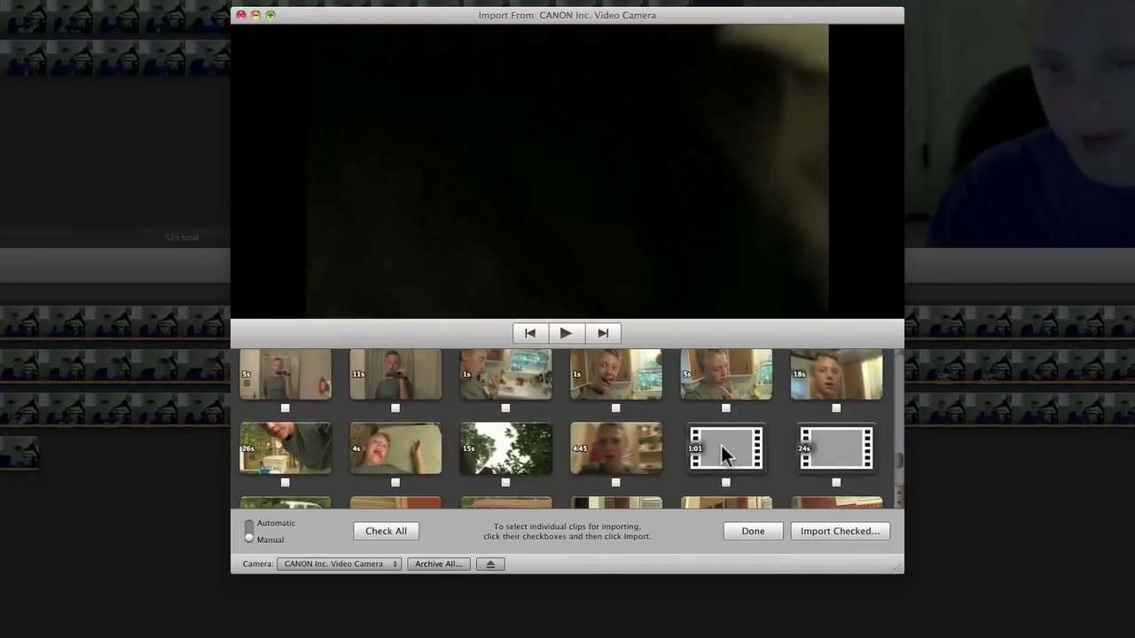
pyautogui.scroll(-2, 710, 449)
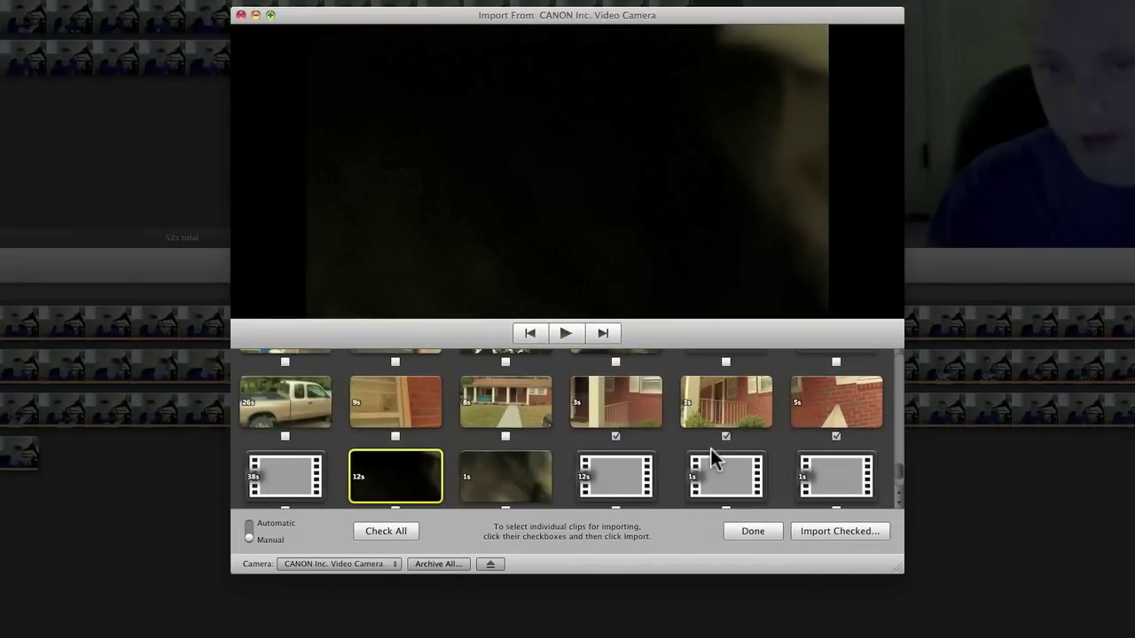
pyautogui.click(615, 436)
# Step: Preview the first 3s porch clip
pyautogui.scroll(5, 554, 437)
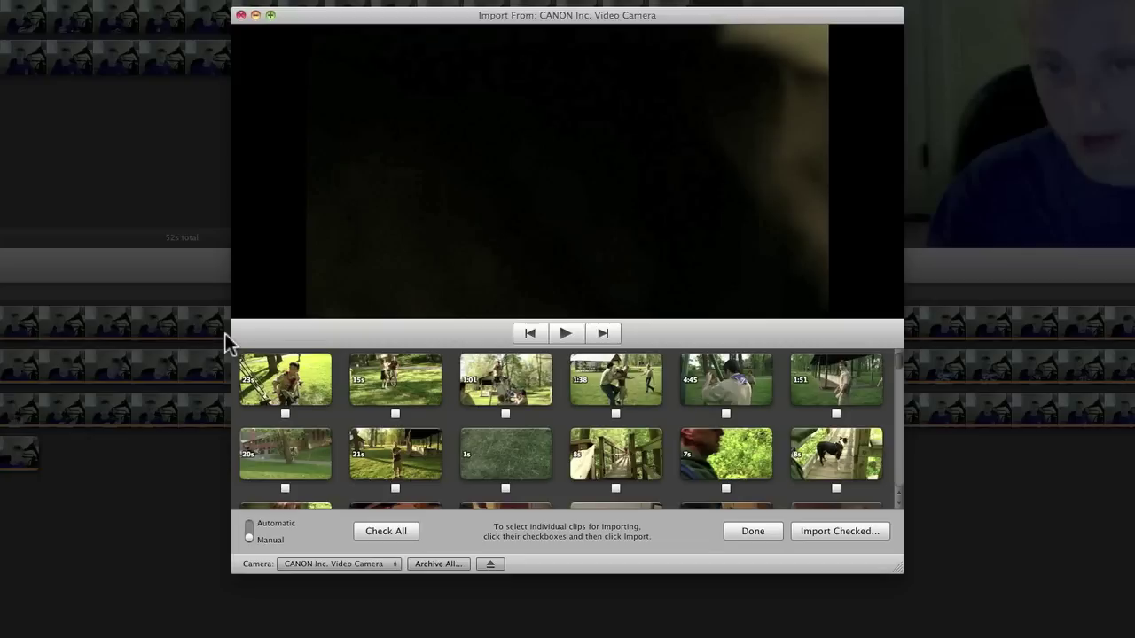
pyautogui.scroll(-10, 475, 404)
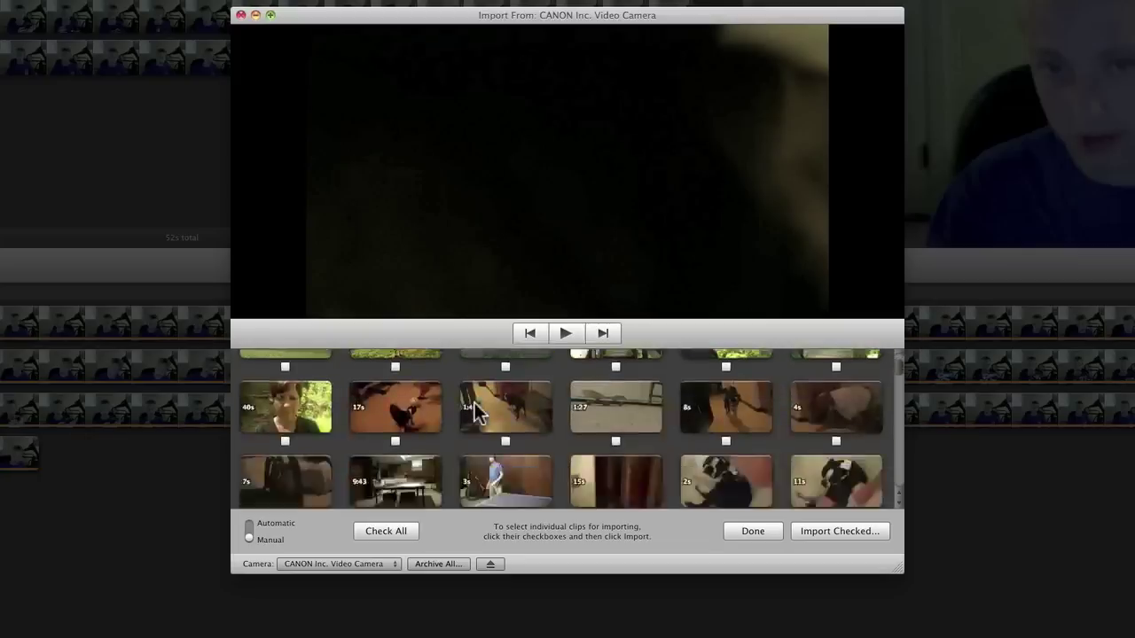
pyautogui.scroll(-3, 474, 395)
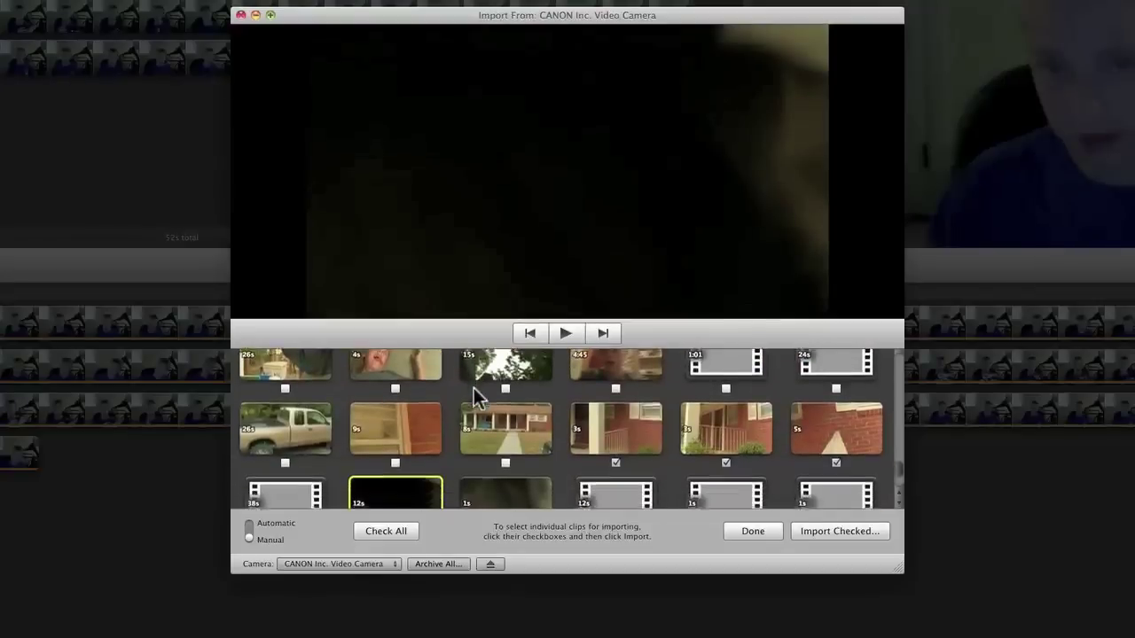
pyautogui.scroll(2, 532, 417)
pyautogui.click(586, 431)
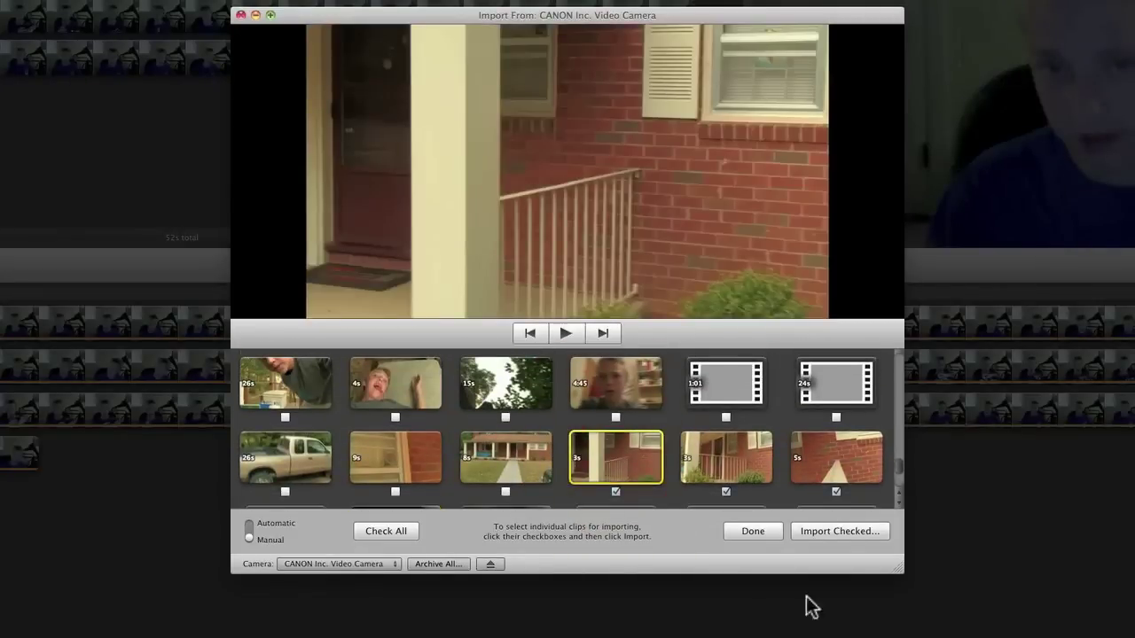
pyautogui.click(564, 333)
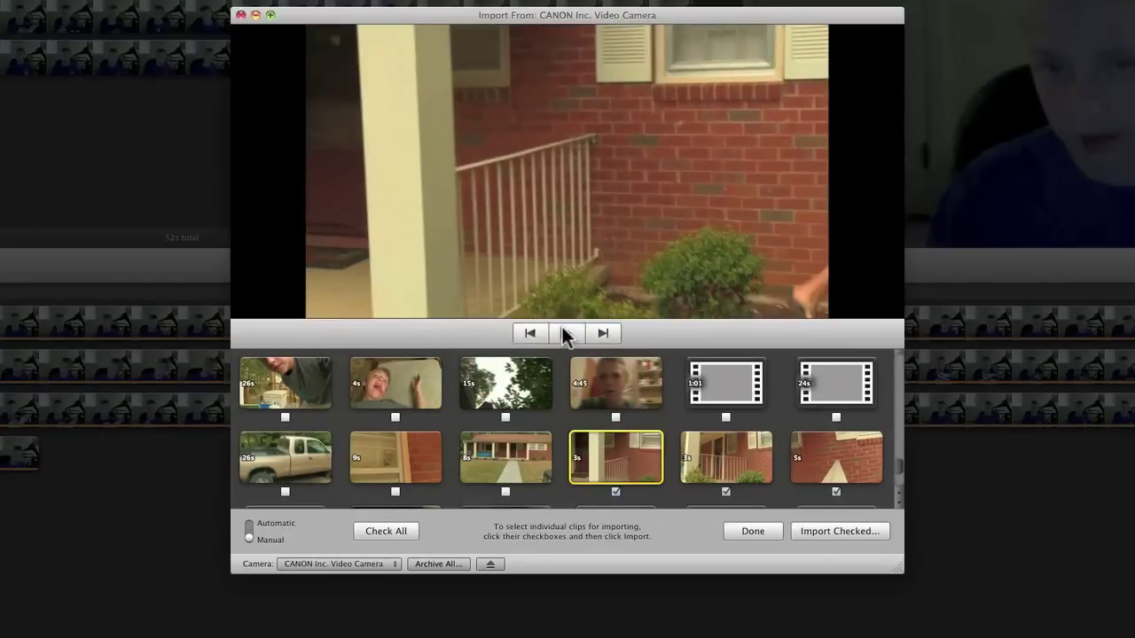
pyautogui.click(566, 333)
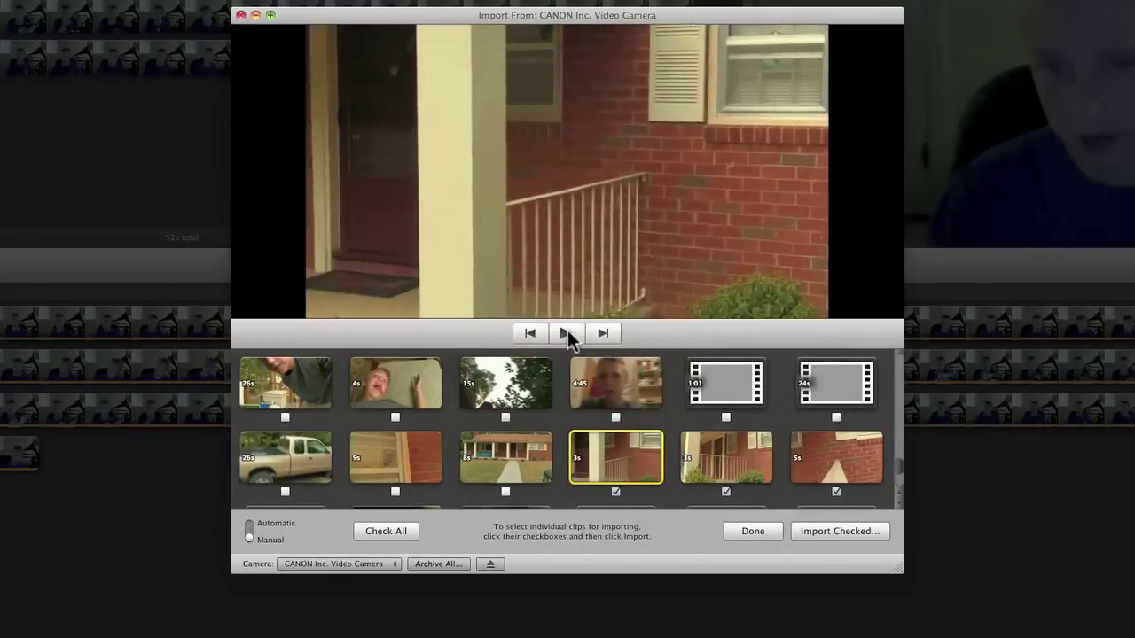
pyautogui.click(566, 333)
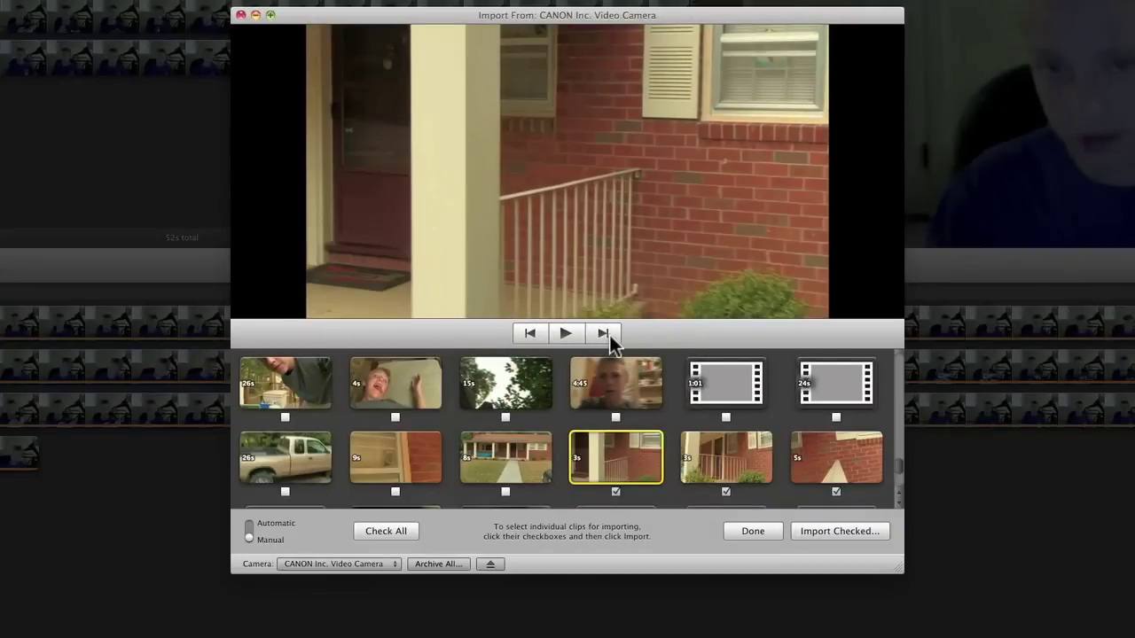
pyautogui.click(602, 337)
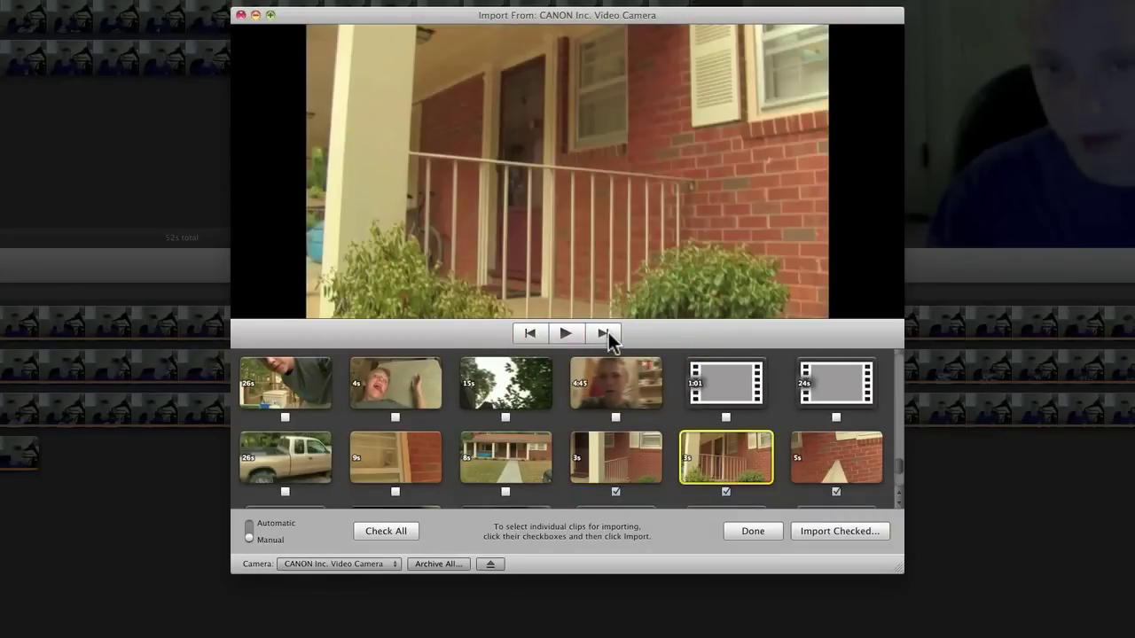
pyautogui.click(607, 335)
pyautogui.click(541, 335)
pyautogui.click(541, 336)
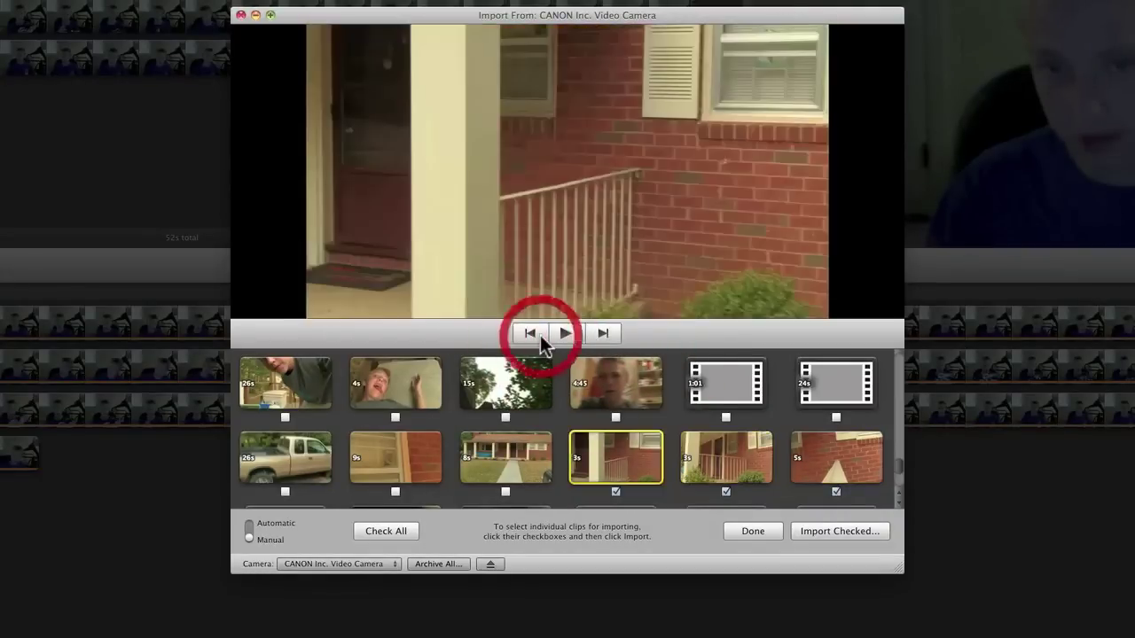
pyautogui.click(541, 337)
pyautogui.click(603, 333)
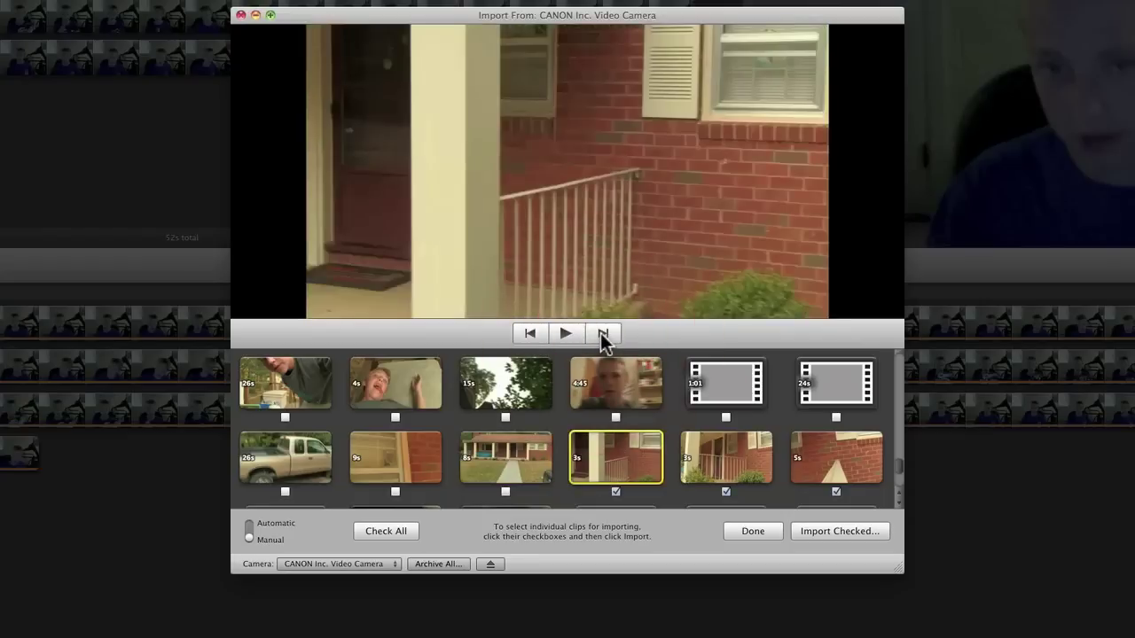
pyautogui.click(603, 333)
pyautogui.click(532, 333)
pyautogui.scroll(3, 575, 377)
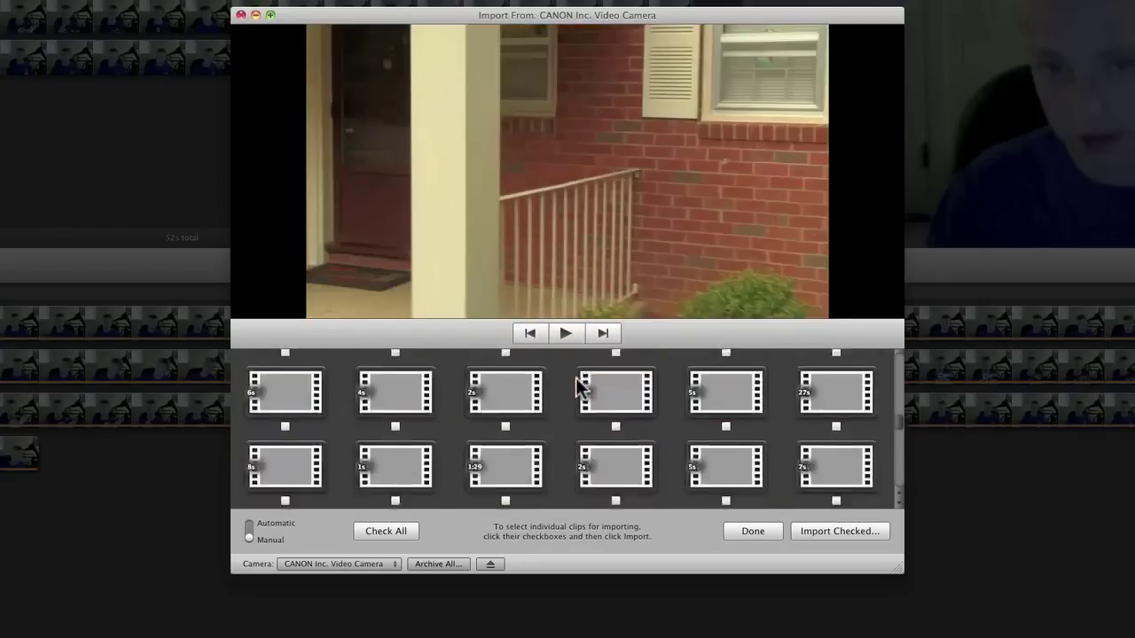
pyautogui.scroll(10, 576, 387)
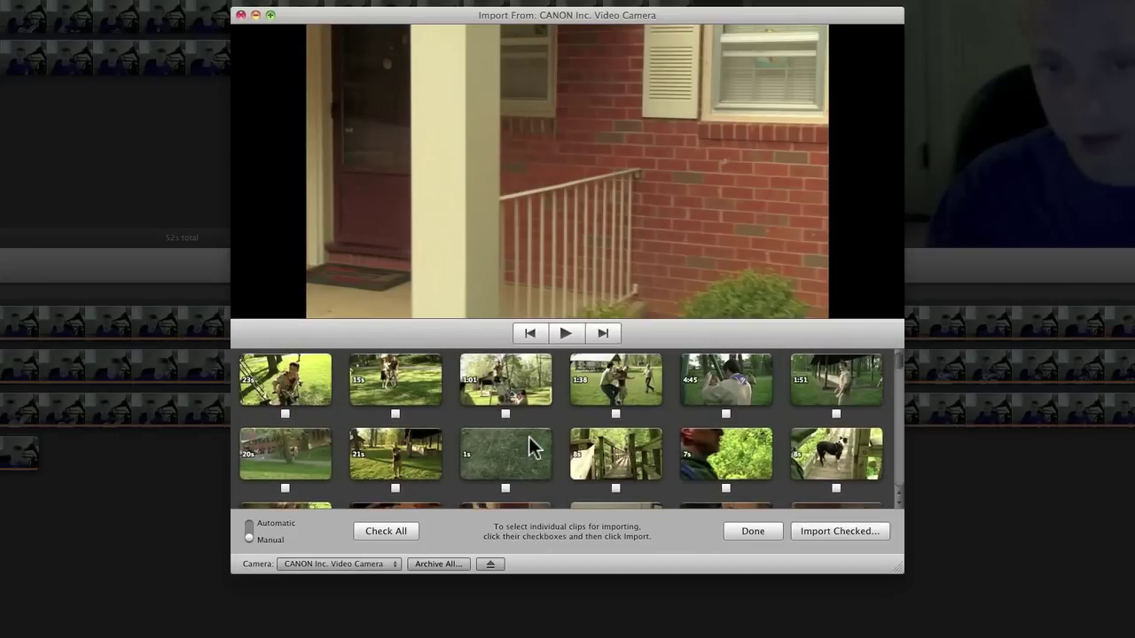
pyautogui.click(374, 531)
pyautogui.click(374, 532)
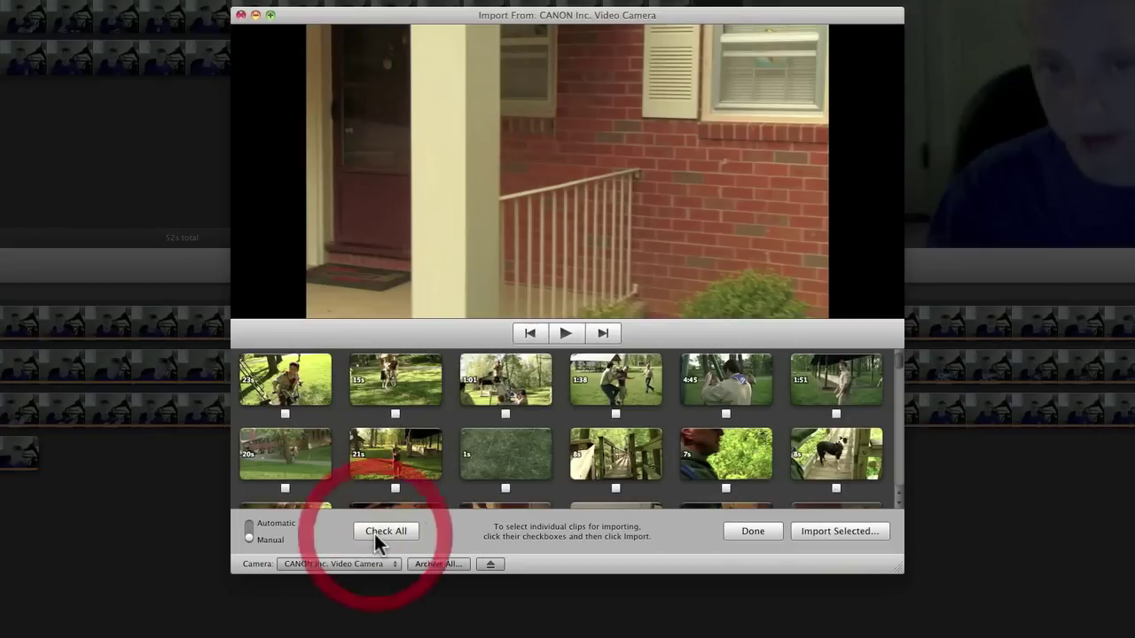
pyautogui.click(374, 532)
pyautogui.click(374, 532)
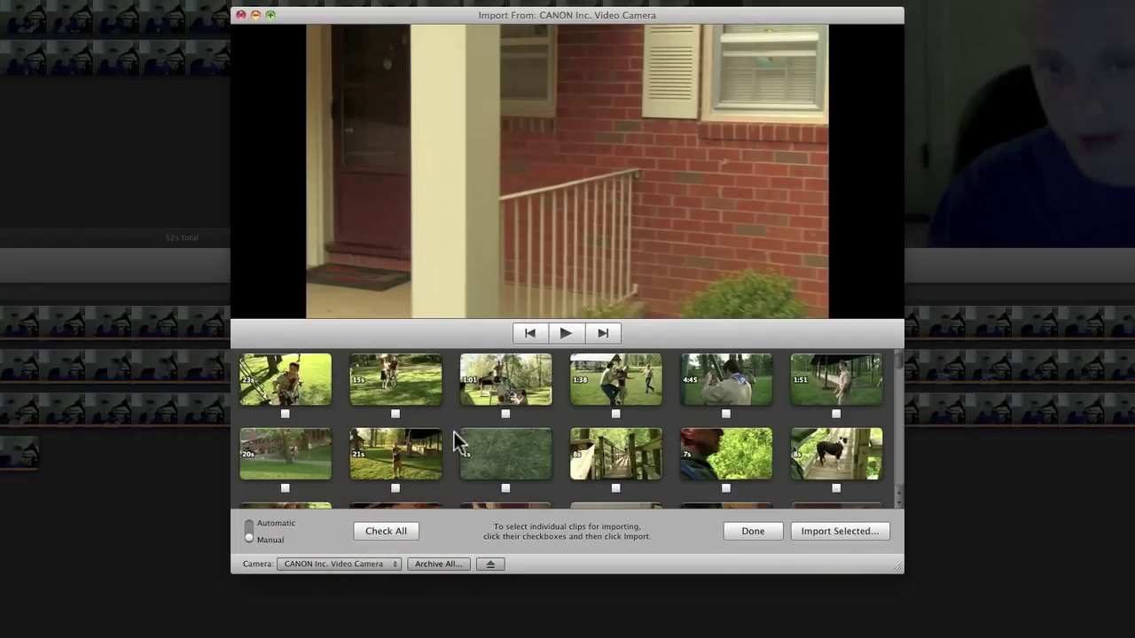
pyautogui.scroll(-10, 456, 441)
pyautogui.scroll(-5, 457, 433)
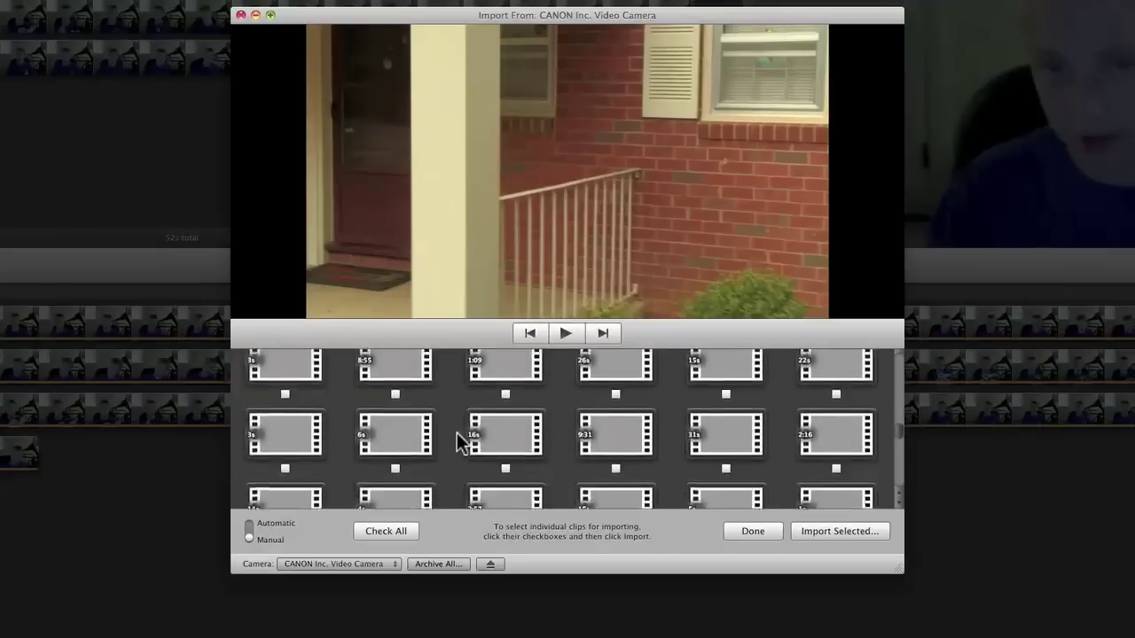
pyautogui.scroll(2, 461, 440)
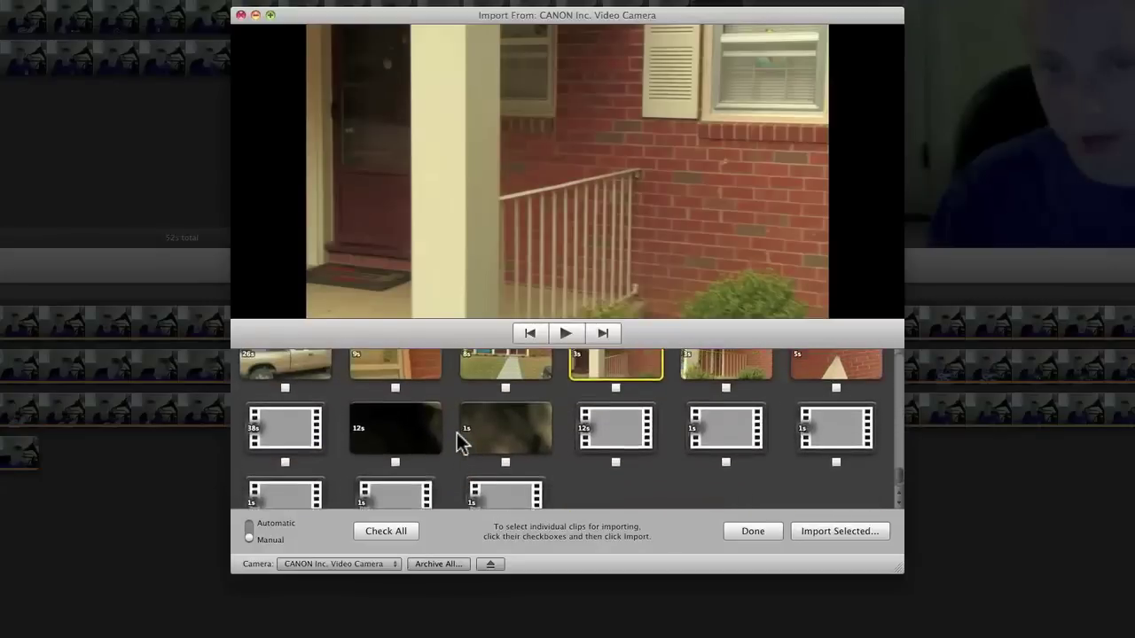
pyautogui.click(616, 448)
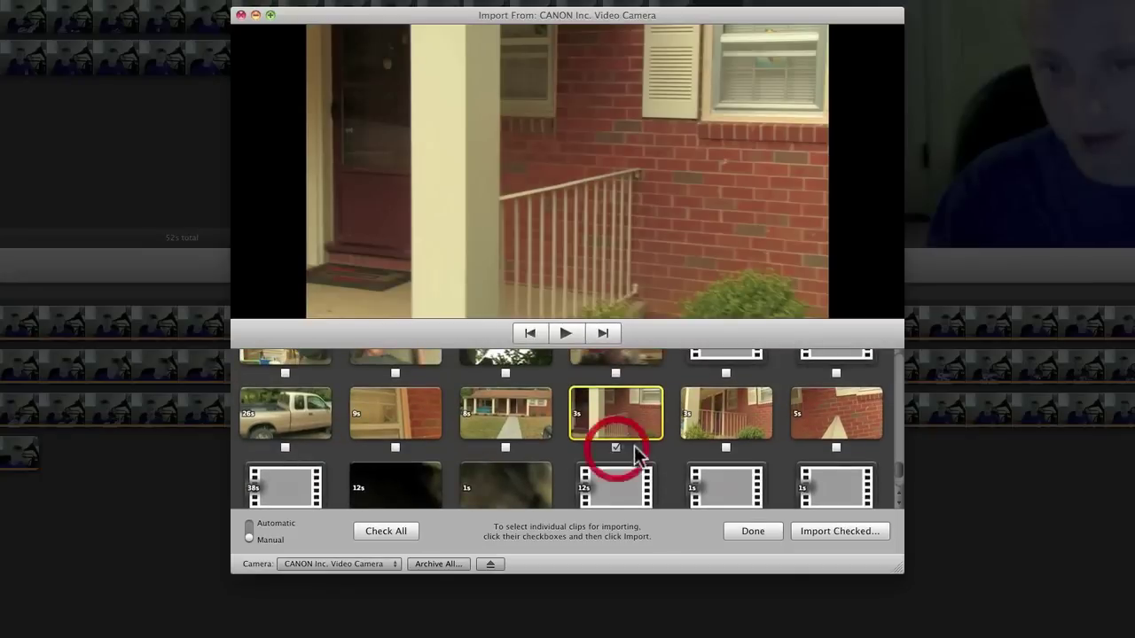
pyautogui.click(727, 448)
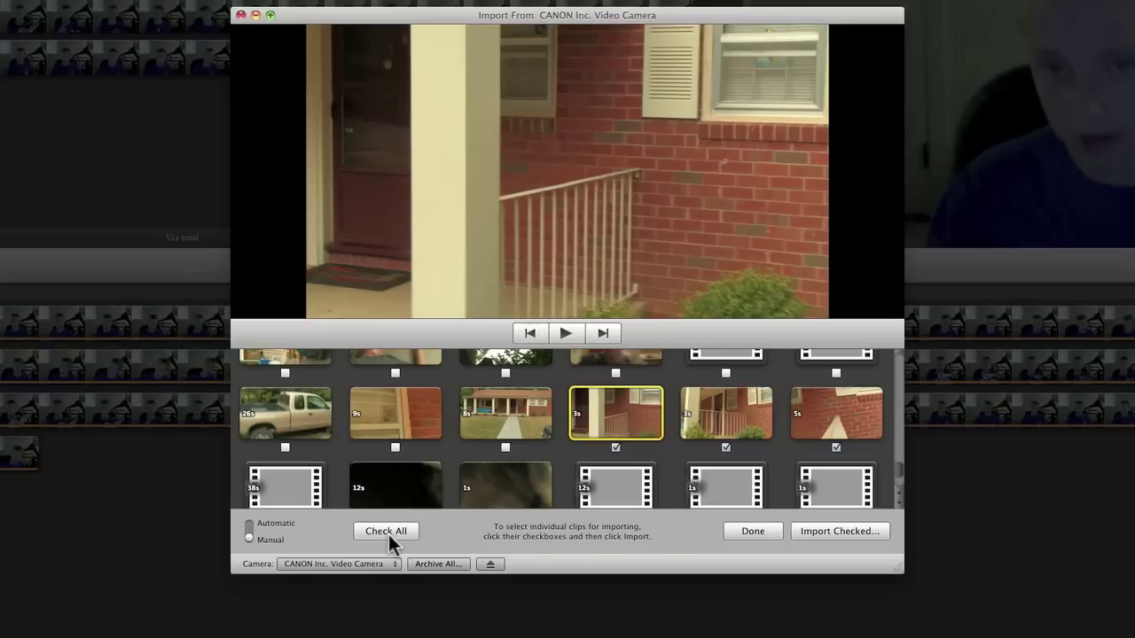
# Step: Bring up the import settings for the checked clips and choose Add to existing Event
pyautogui.click(822, 529)
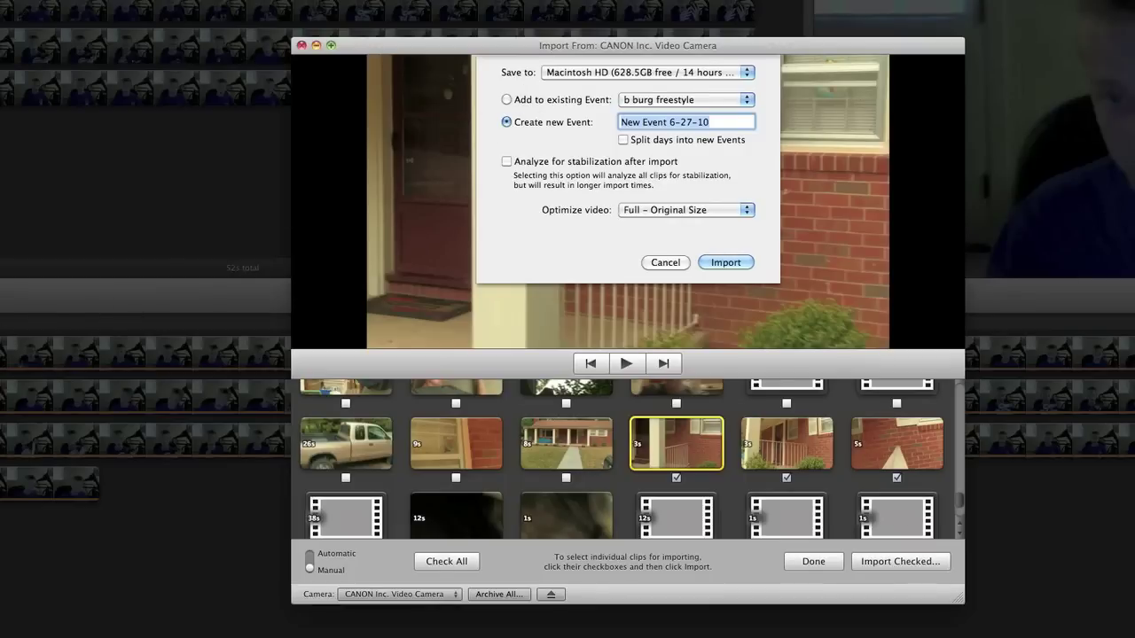
pyautogui.click(511, 99)
# Step: Set the import to add to the existing 'Imovie tutorials' event and start importing
pyautogui.click(574, 133)
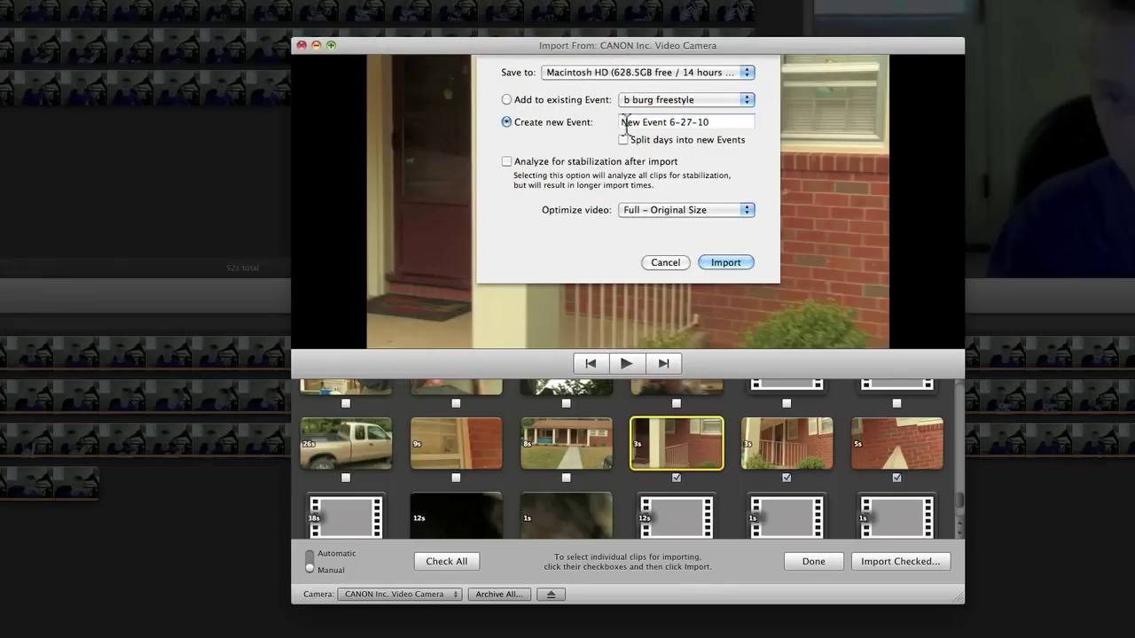
pyautogui.moveTo(727, 121); pyautogui.dragTo(612, 122)
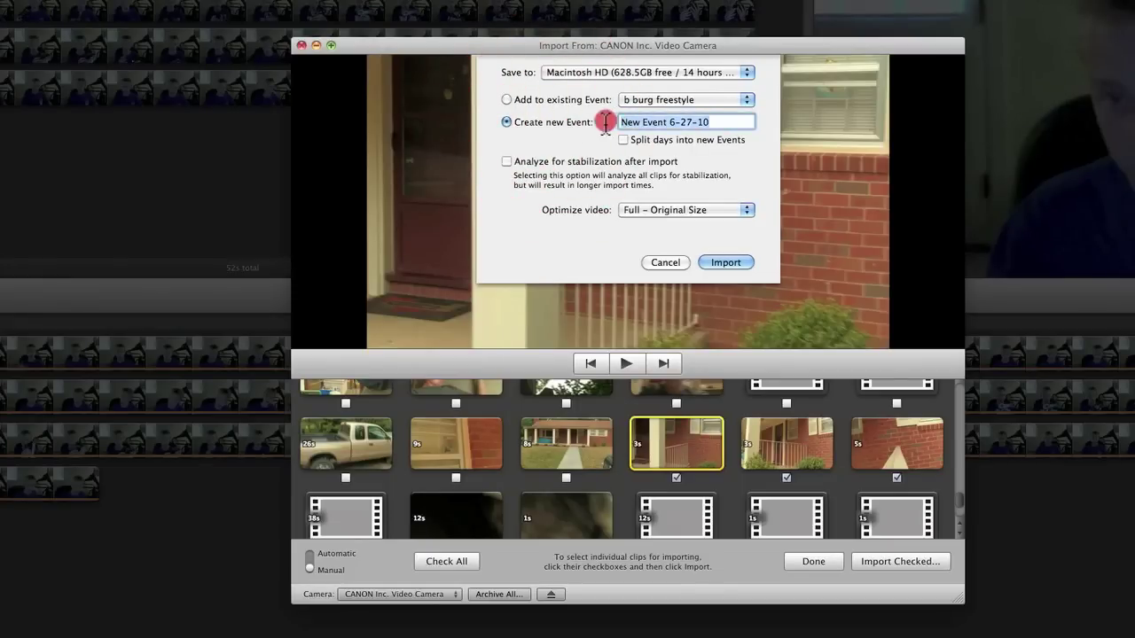
pyautogui.click(716, 121)
pyautogui.click(563, 100)
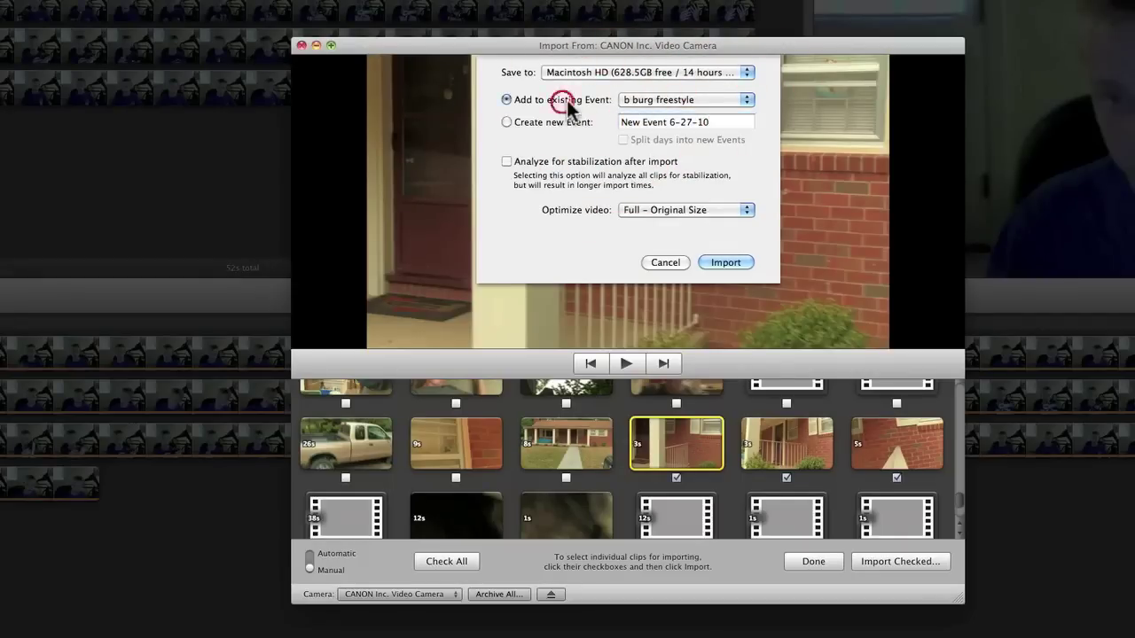
pyautogui.click(651, 99)
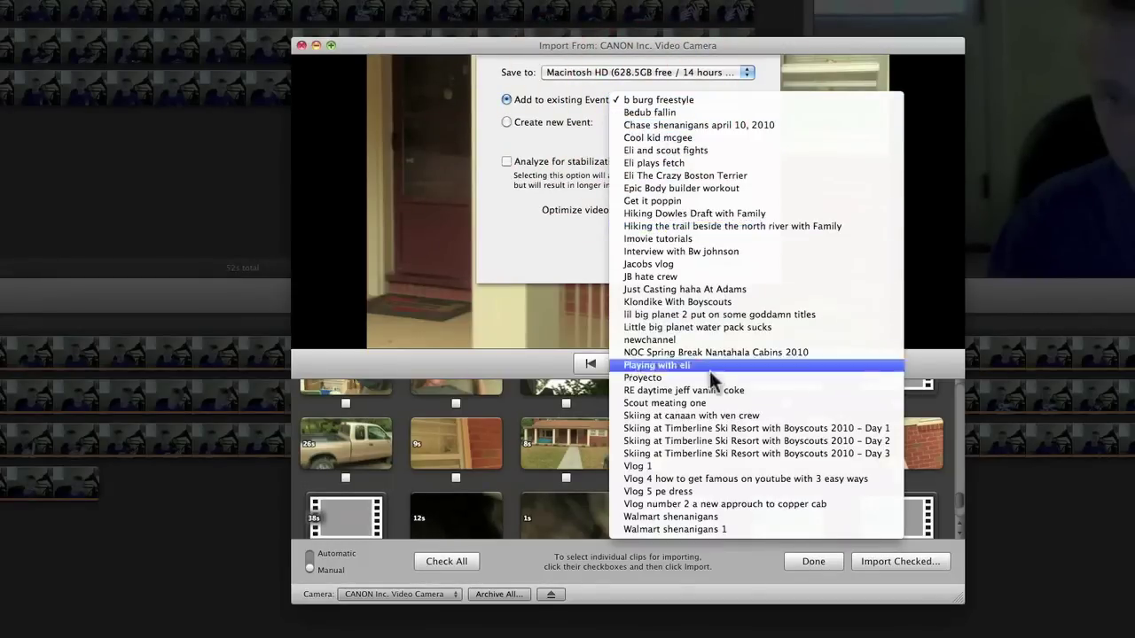
pyautogui.click(736, 237)
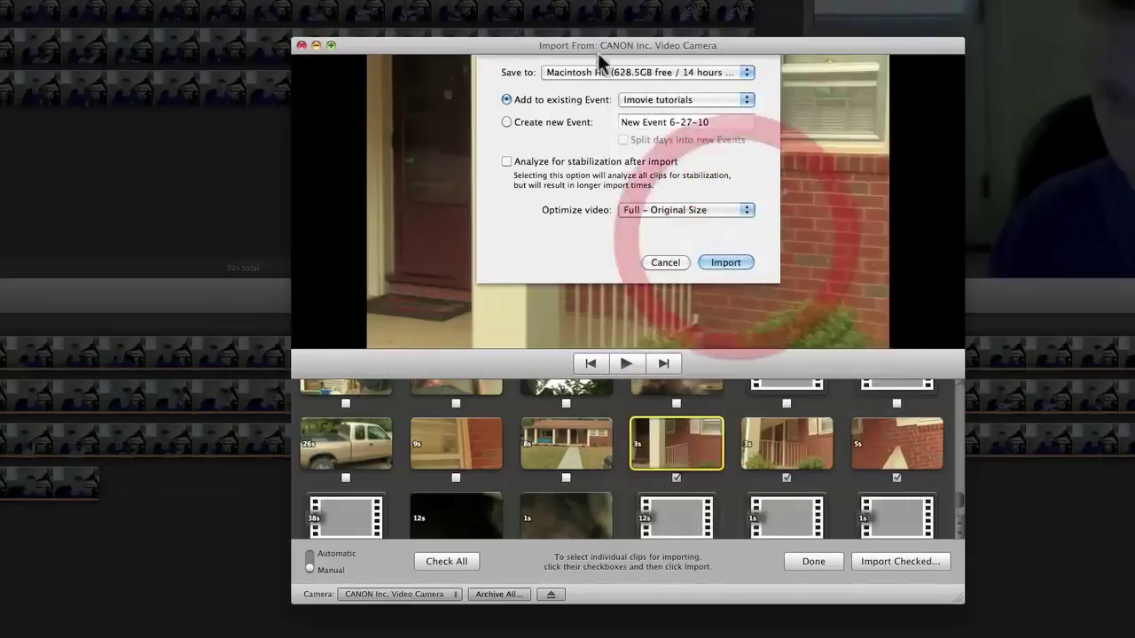
pyautogui.click(709, 256)
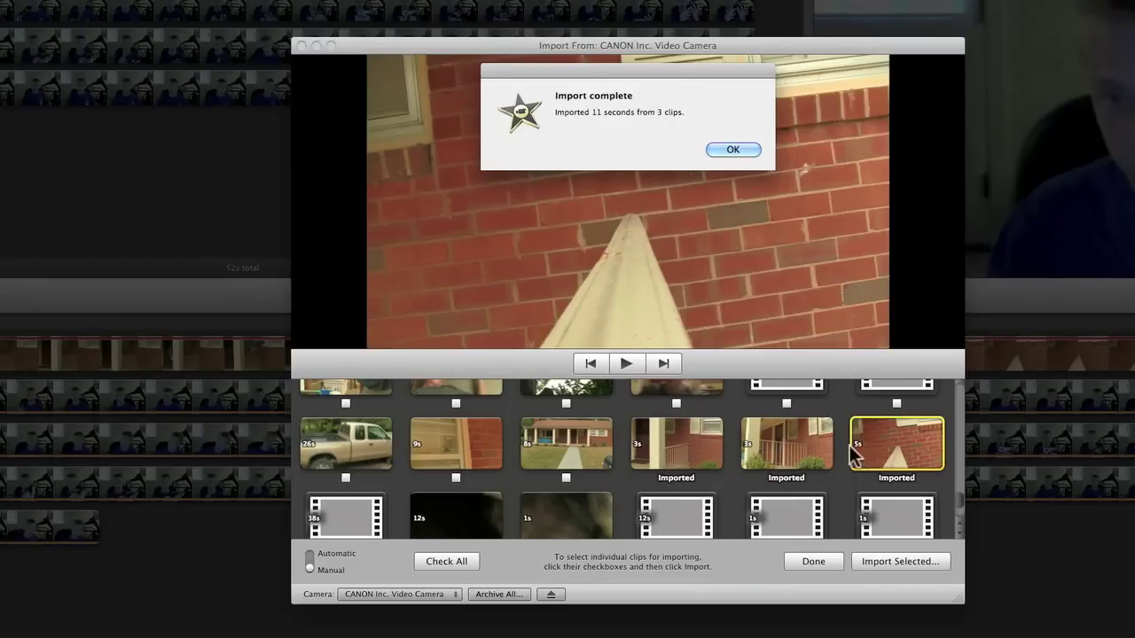
# Step: Dismiss the Import complete alert once the three clips show as Imported
pyautogui.click(735, 148)
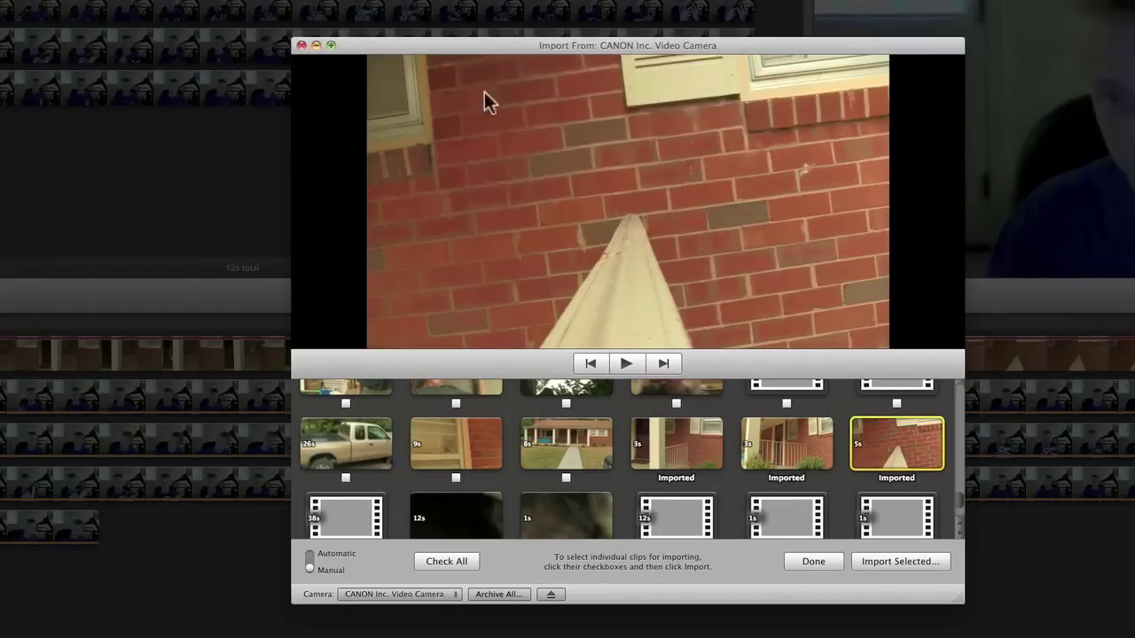